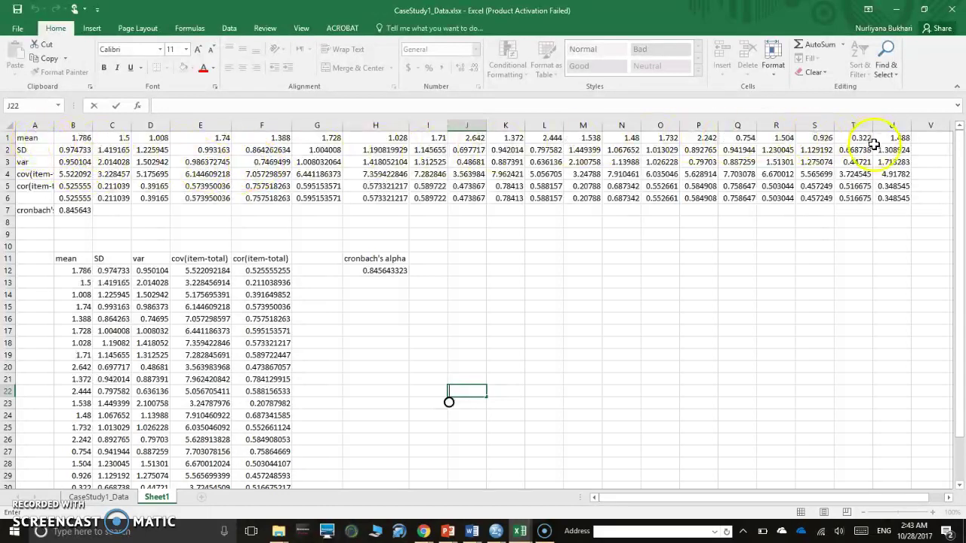
Add the header "variable" in A11, beside the mean column of the transposed item statistics table.
scroll(189, 272, down, 2)
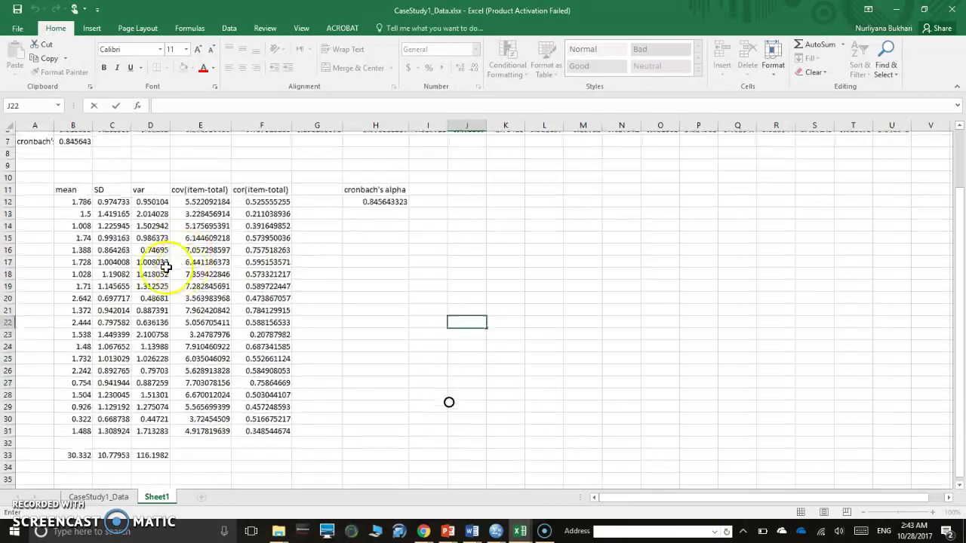
drag(67, 186, 360, 451)
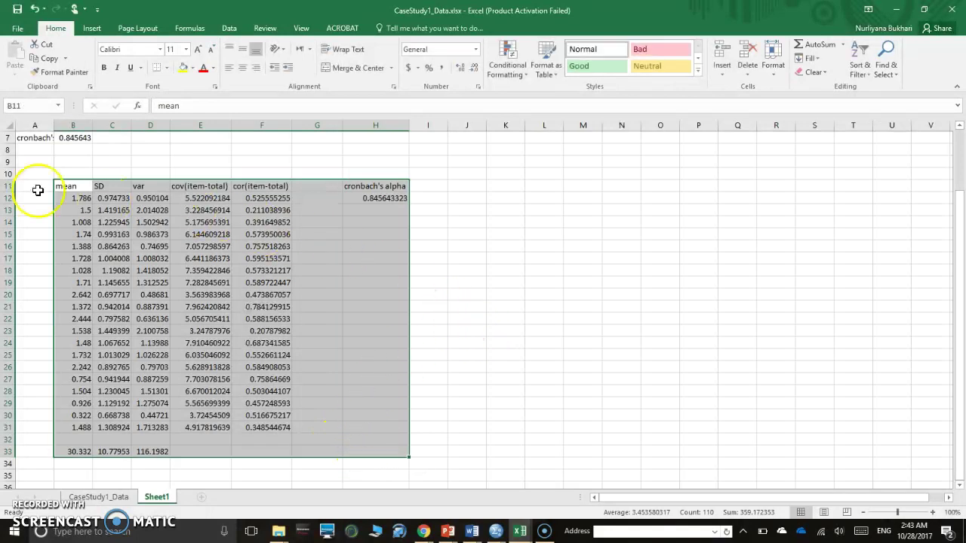
click(71, 186)
drag(76, 187, 360, 186)
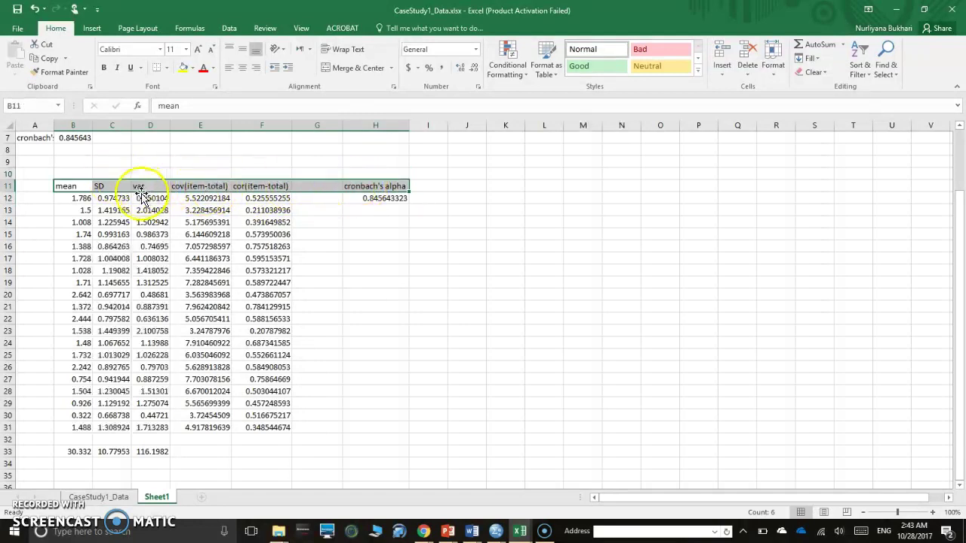
click(28, 183)
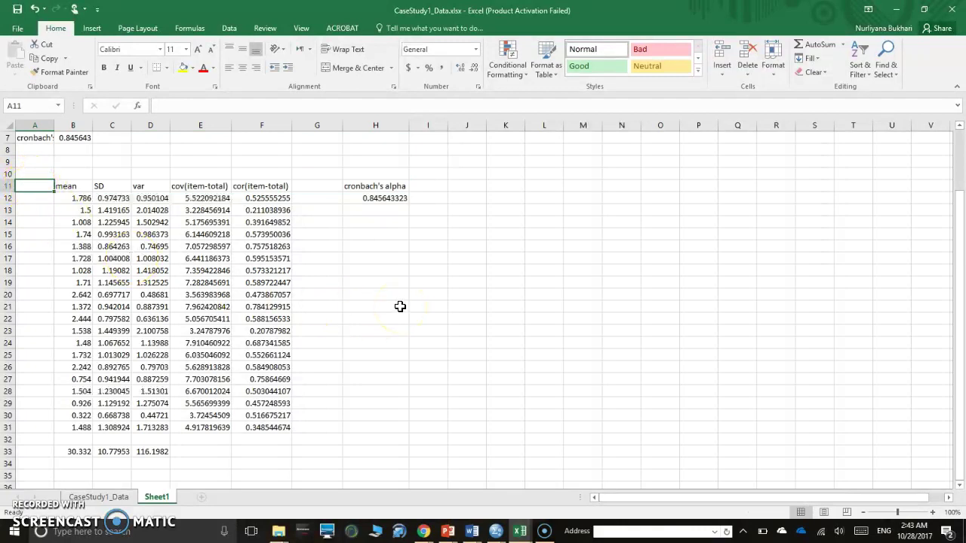
text(variable)
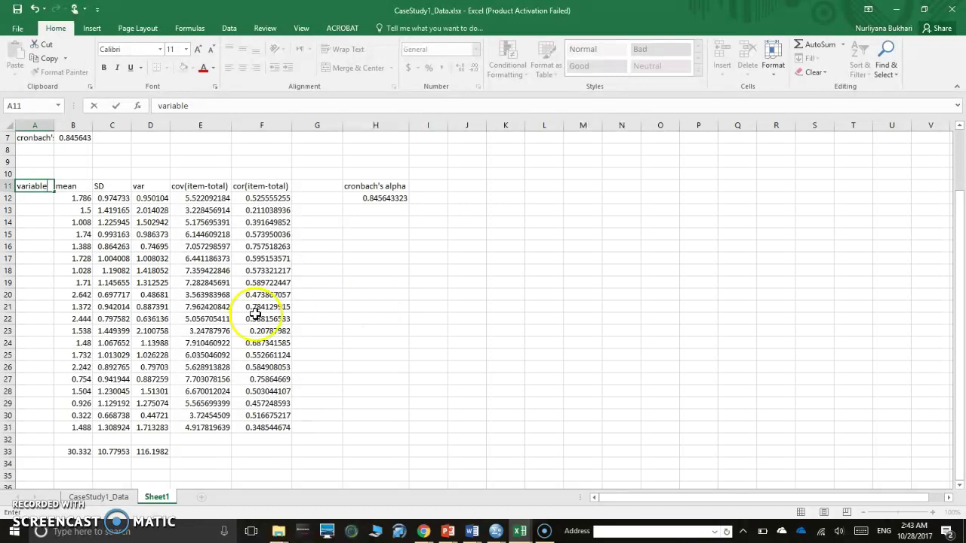
Label the table rows "item 1" through "item 20" in A12:A31, extending the series from the first two labels.
click(38, 199)
text(item 1)
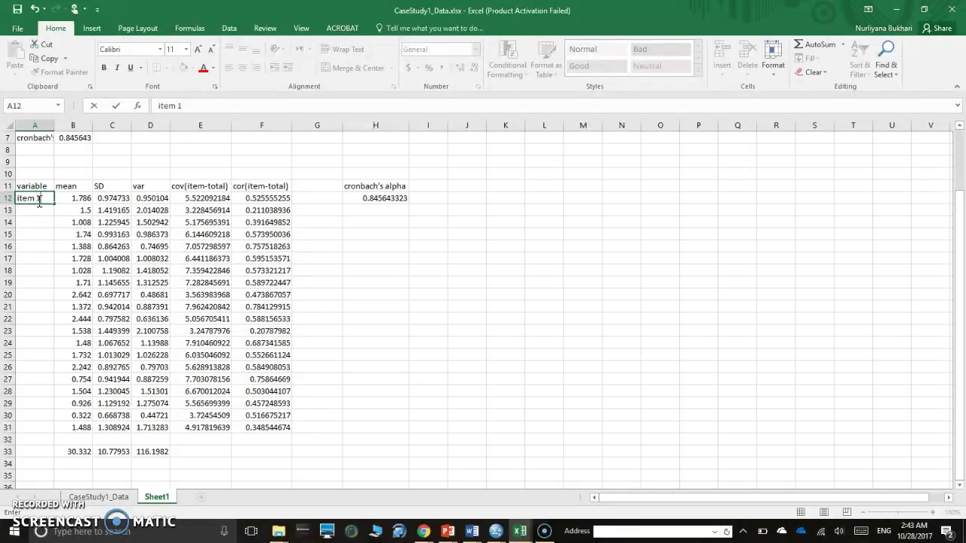
key(Return)
text(item 2)
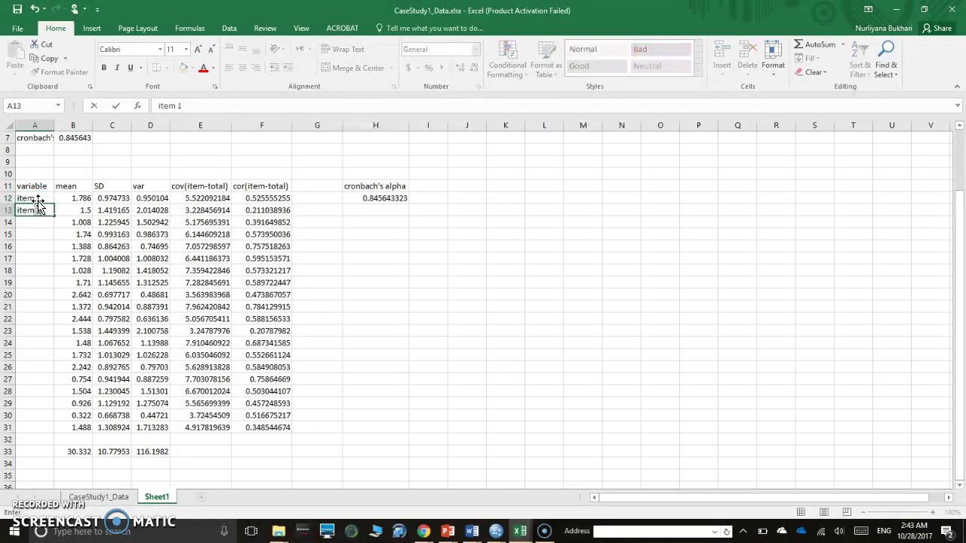
click(35, 233)
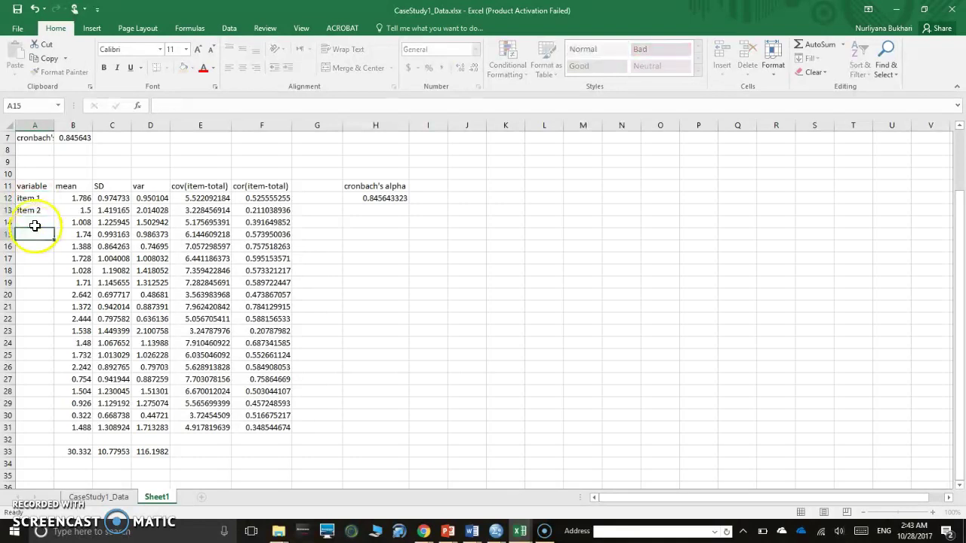
drag(46, 198, 46, 210)
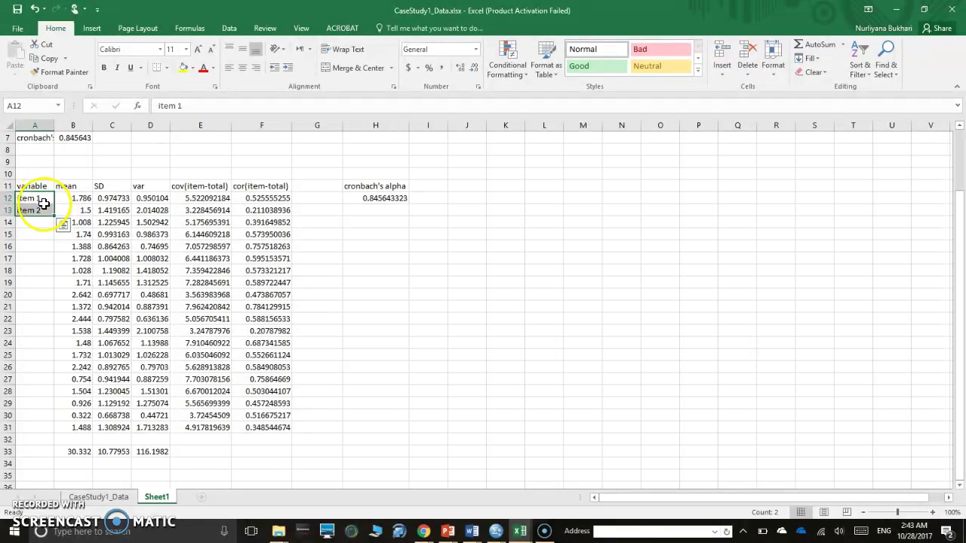
drag(54, 216, 58, 431)
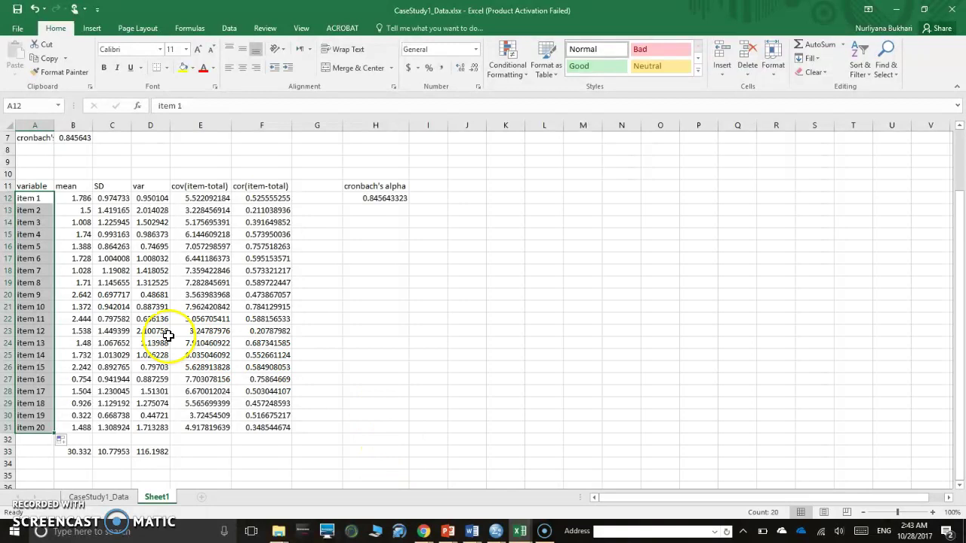
click(49, 200)
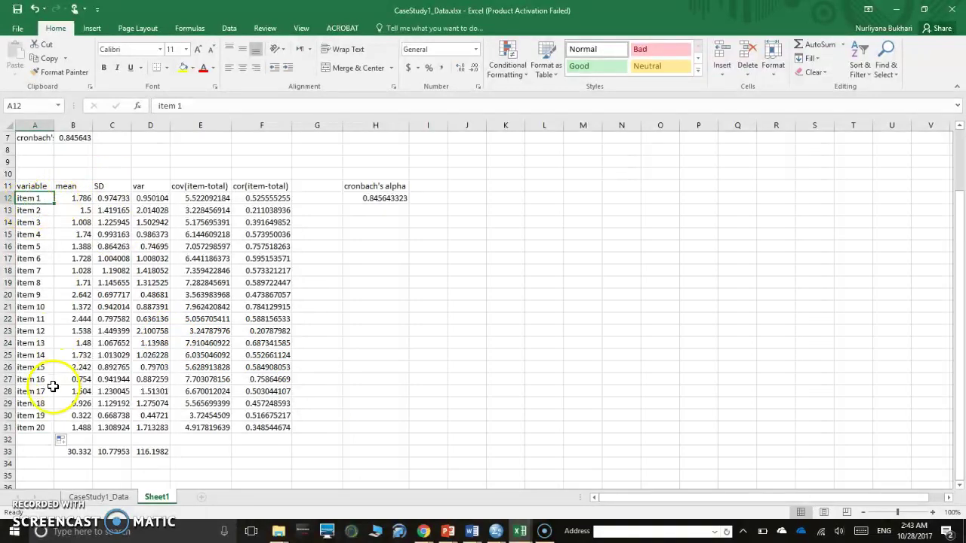
Label the totals row "total score SAS" in A33 and autofit column A to its contents.
click(35, 452)
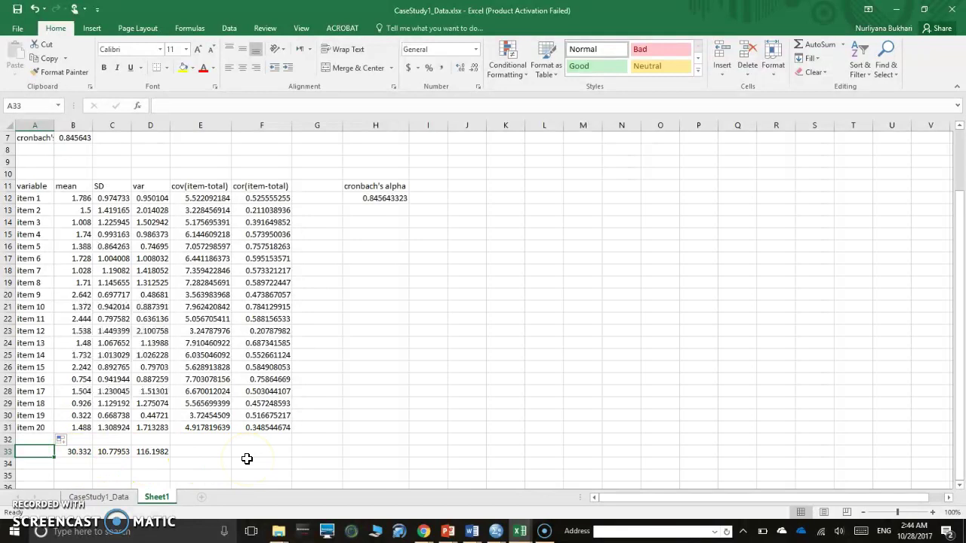
text(total score SAS)
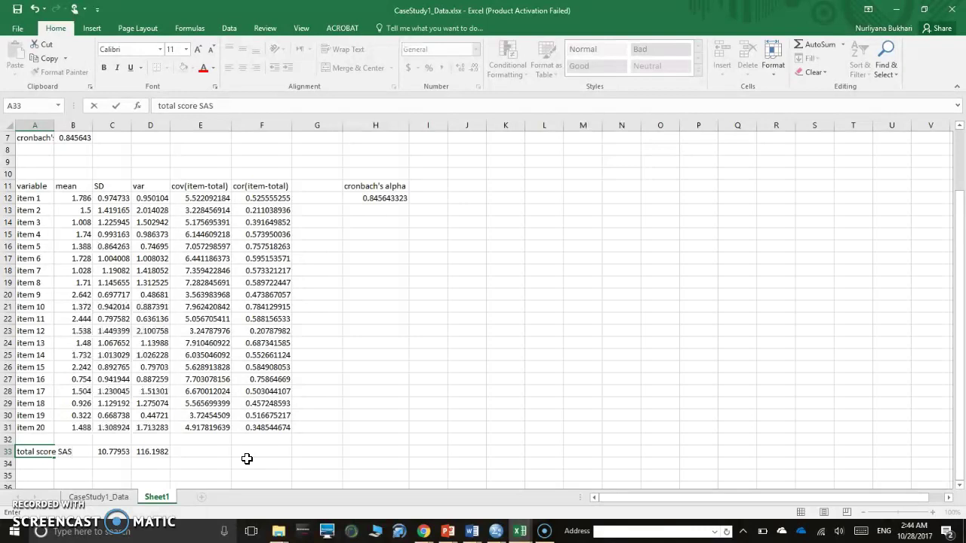
click(58, 125)
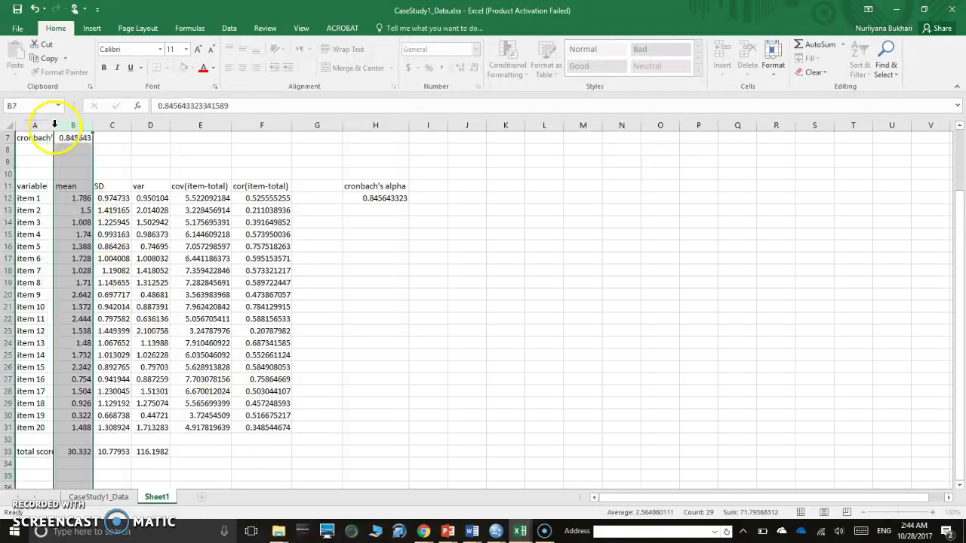
double_click(54, 123)
click(106, 451)
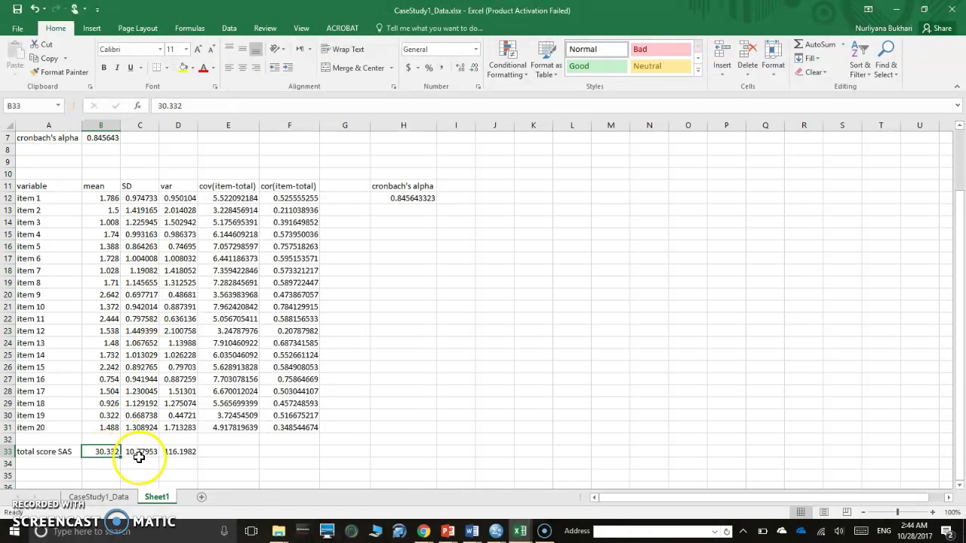
click(139, 453)
click(174, 452)
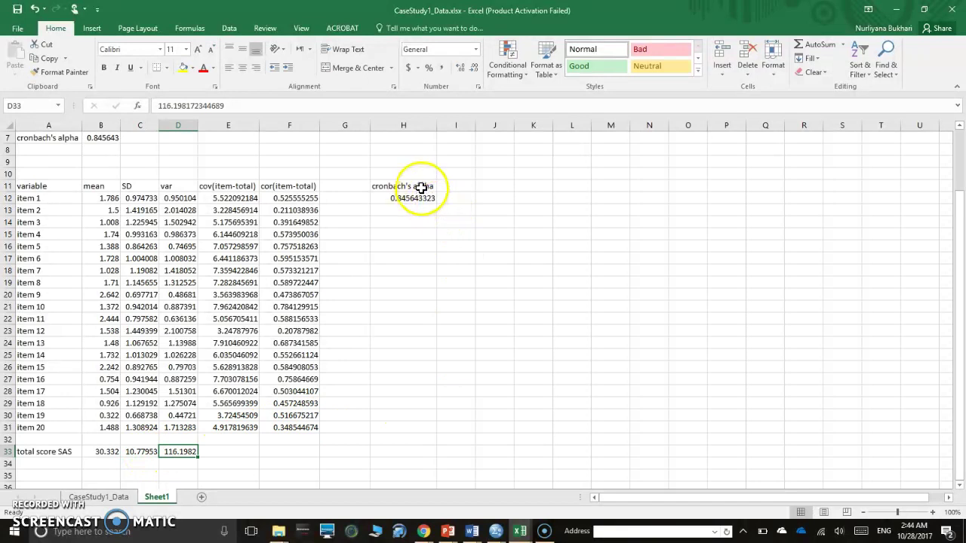
drag(420, 186, 421, 196)
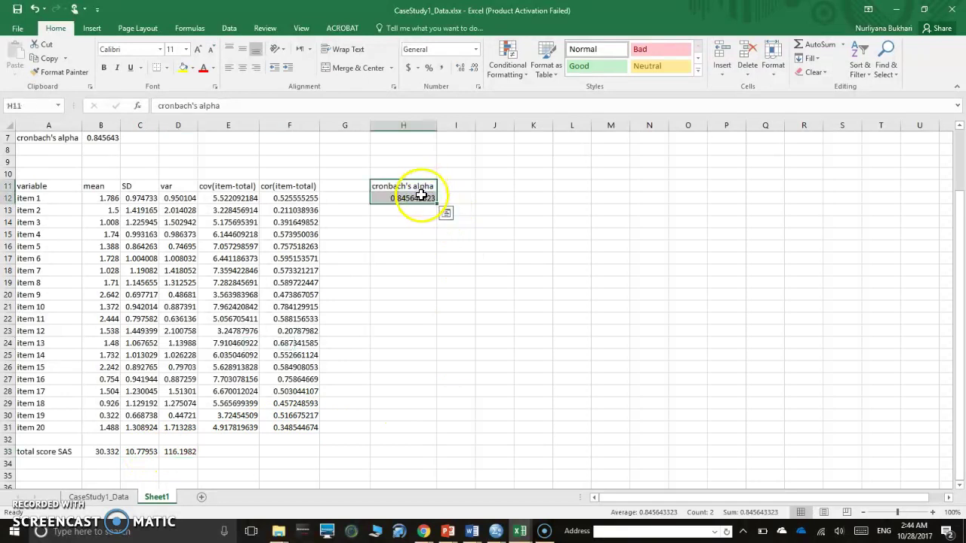
right_click(419, 195)
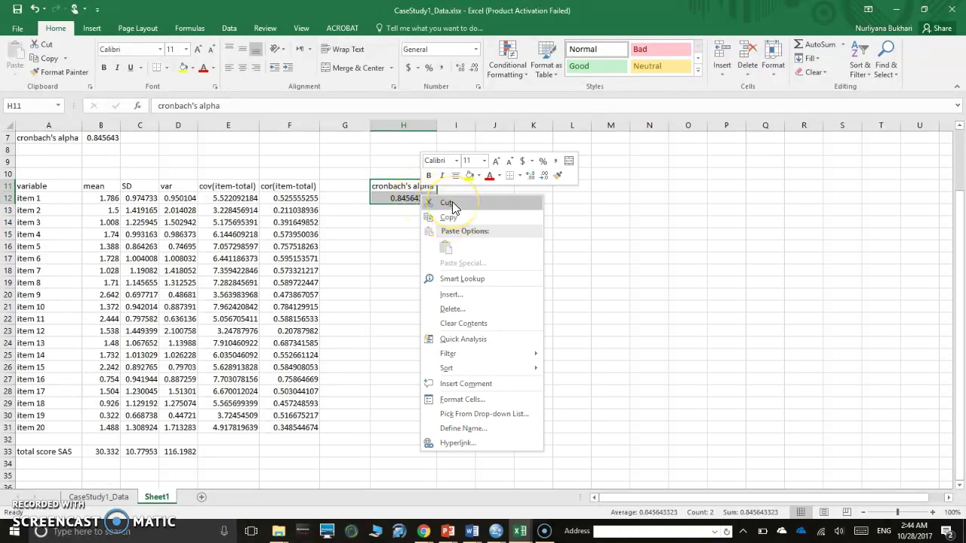
click(452, 201)
click(51, 464)
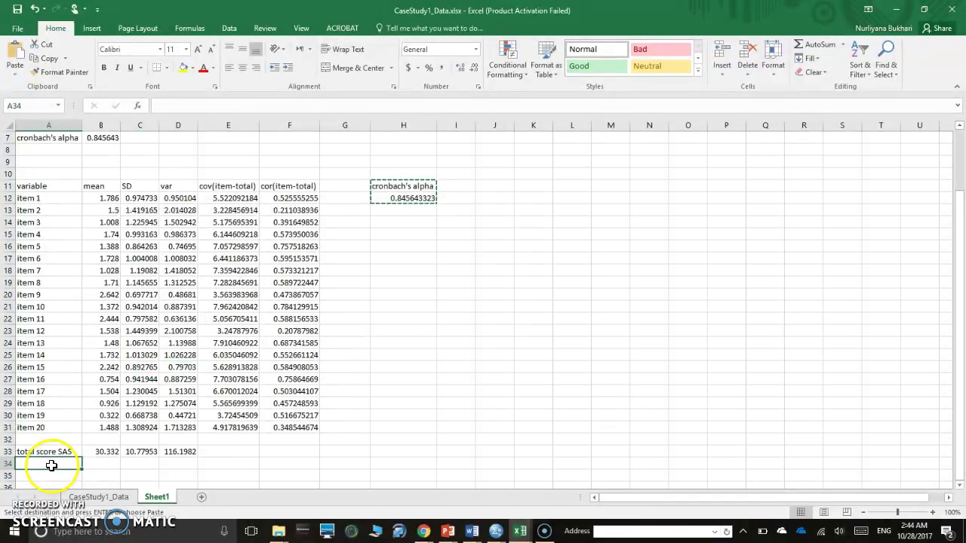
right_click(52, 465)
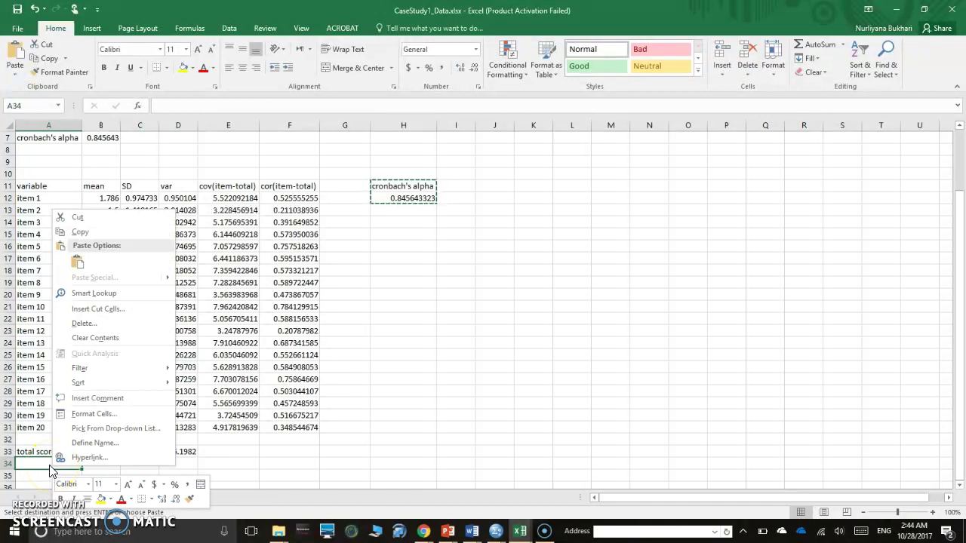
key(Escape)
click(402, 233)
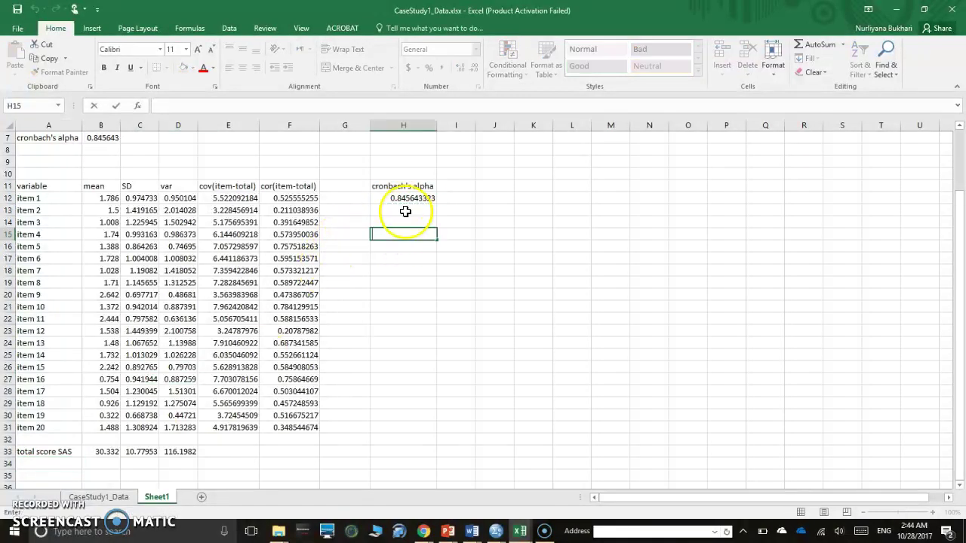
Copy the Cronbach's alpha label and value from H11:H12 and paste them transposed into row 34, starting at A34.
drag(405, 187, 406, 198)
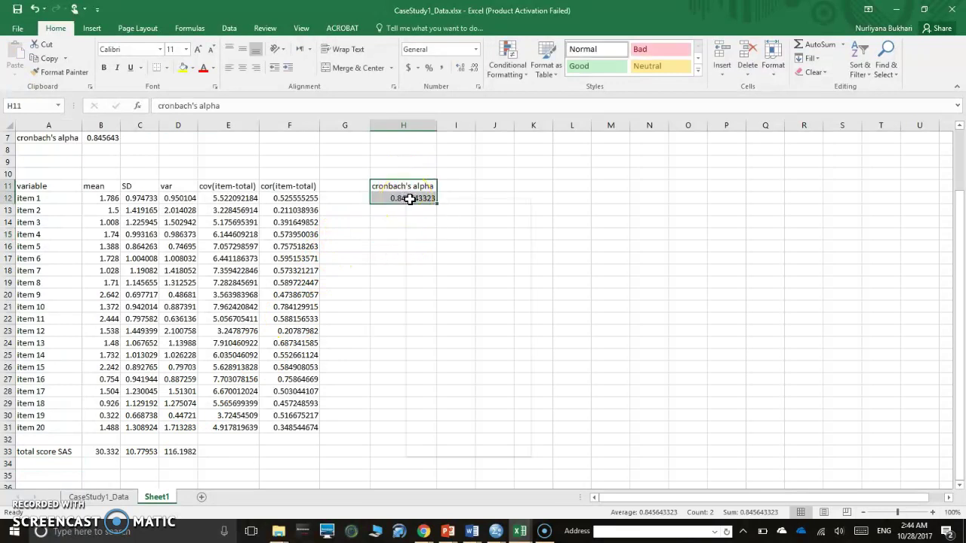
right_click(408, 198)
click(430, 222)
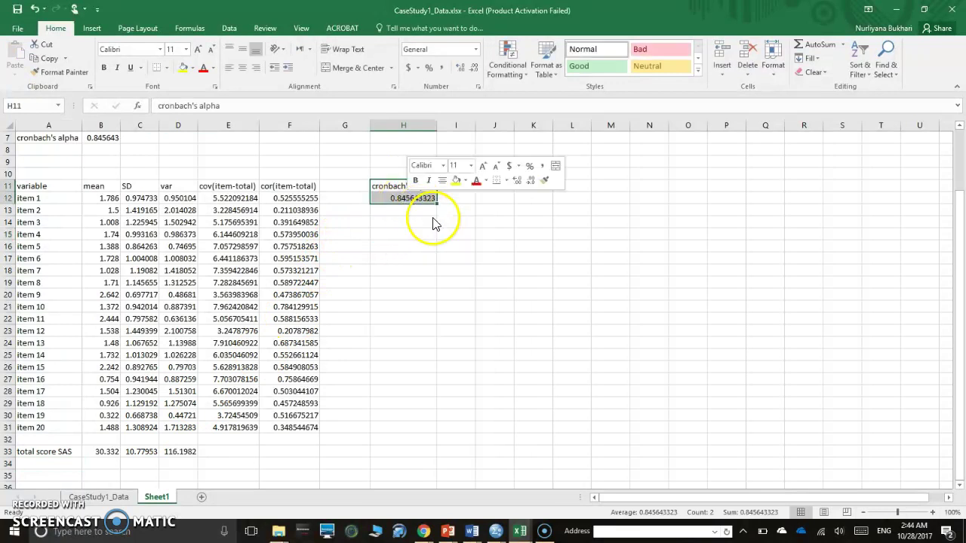
click(34, 465)
right_click(34, 465)
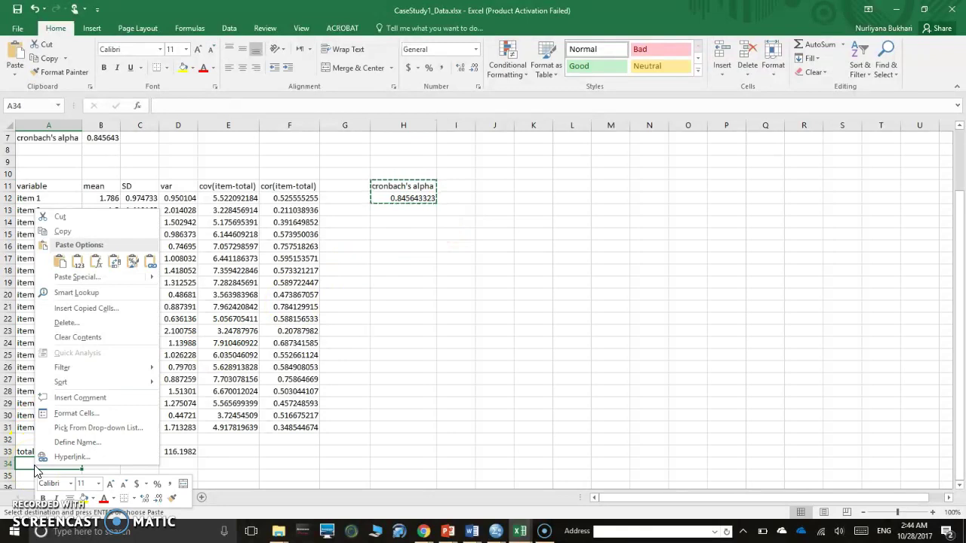
click(114, 264)
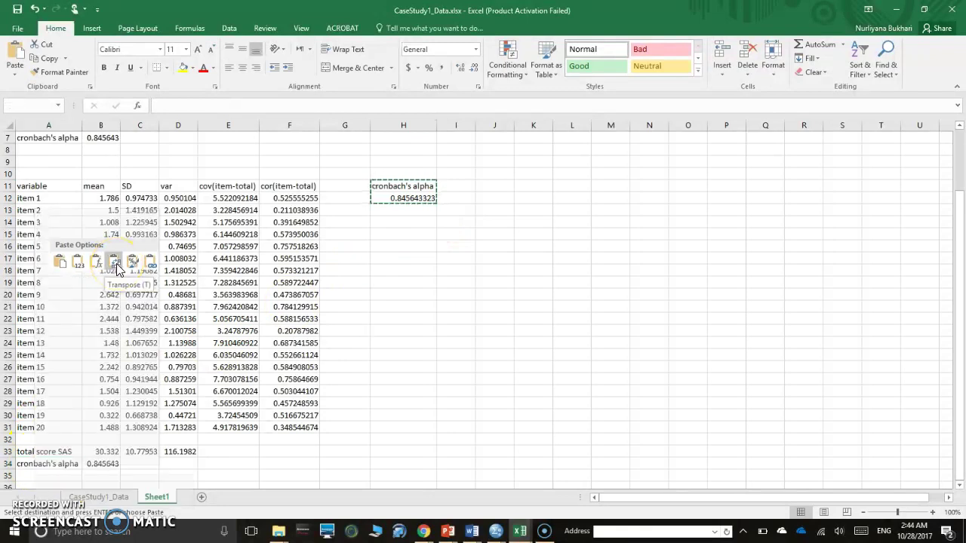
click(449, 352)
key(Up)
key(Up)
key(Up)
key(Up)
key(Up)
key(Up)
key(Up)
key(Up)
key(Up)
key(Up)
key(Up)
key(Up)
key(Left)
click(420, 262)
double_click(405, 209)
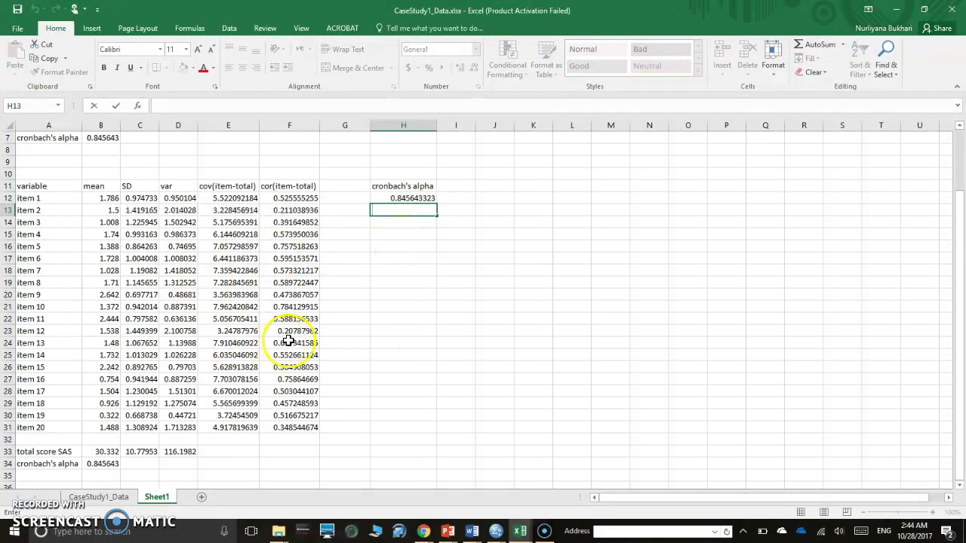
Format all numeric values in B12:F34 to show three decimal places.
scroll(293, 339, down, 1)
drag(40, 149, 294, 423)
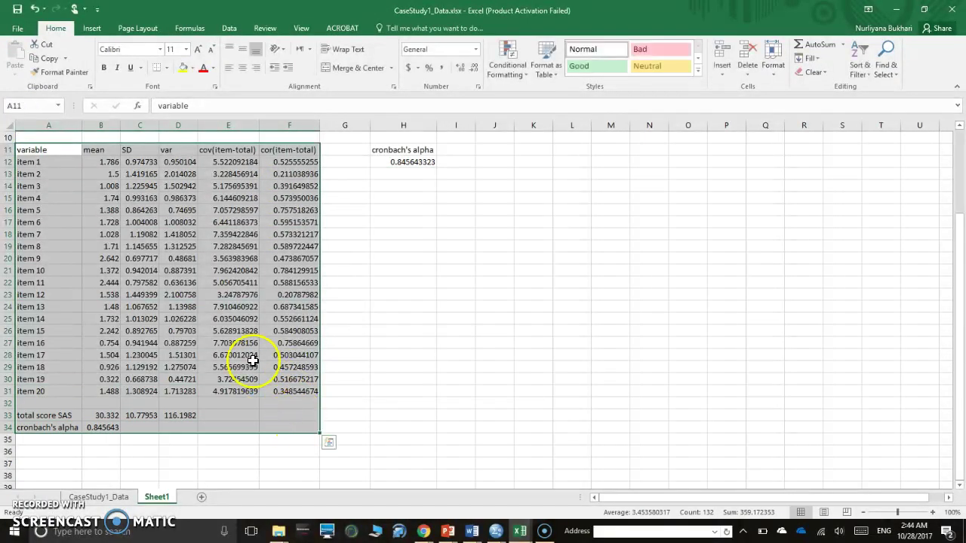
click(230, 331)
drag(105, 161, 280, 424)
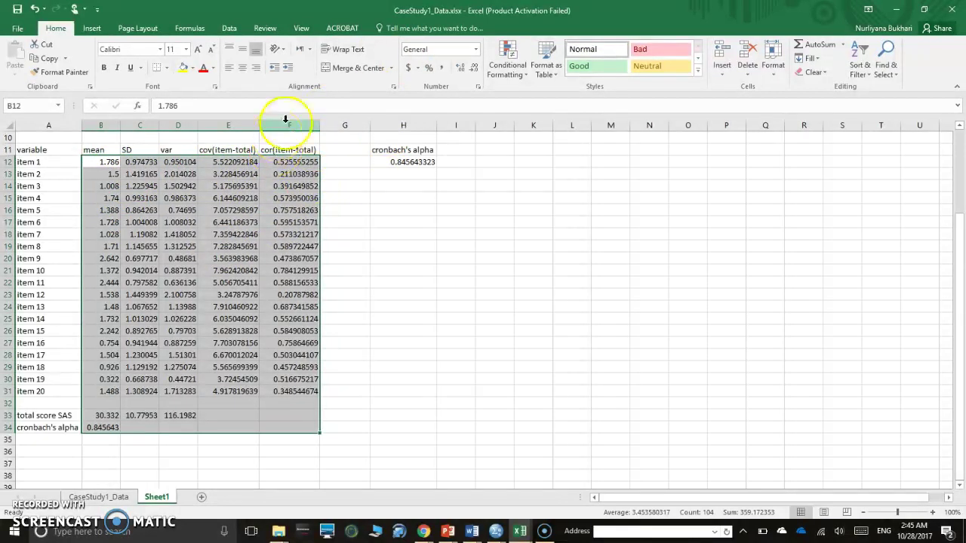
click(471, 72)
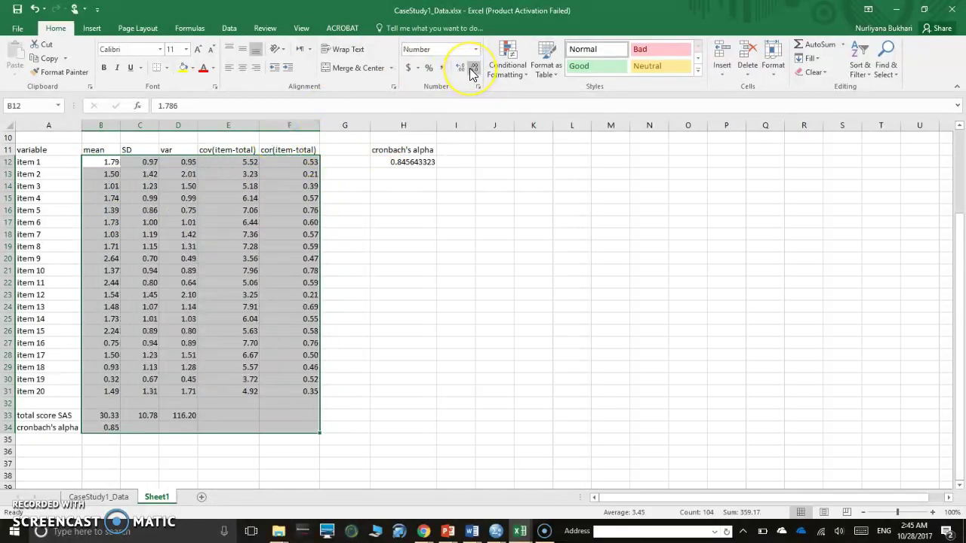
click(457, 69)
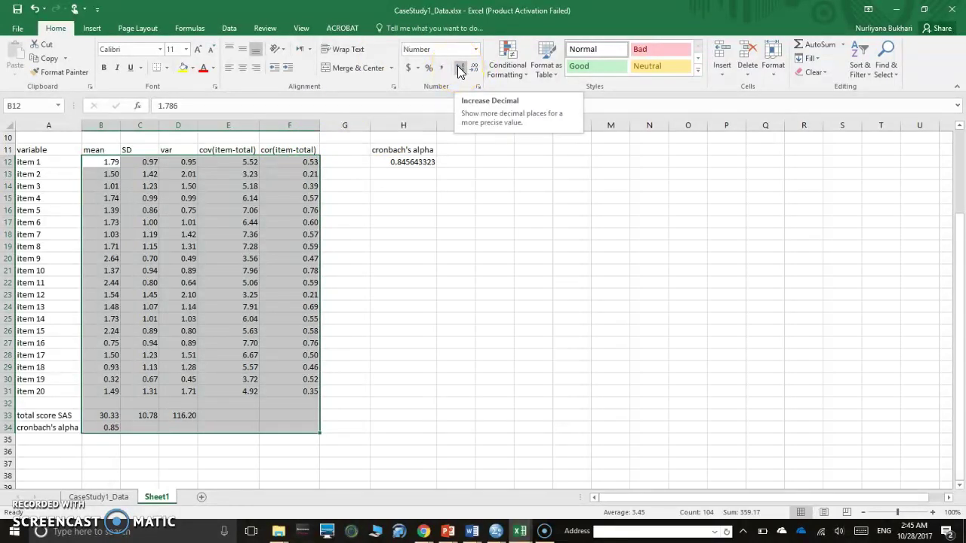
click(459, 69)
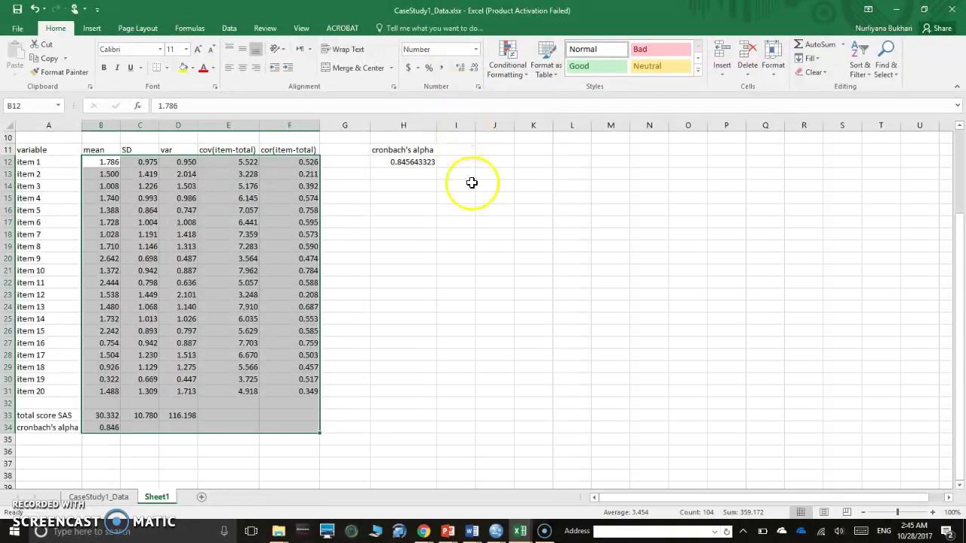
click(473, 70)
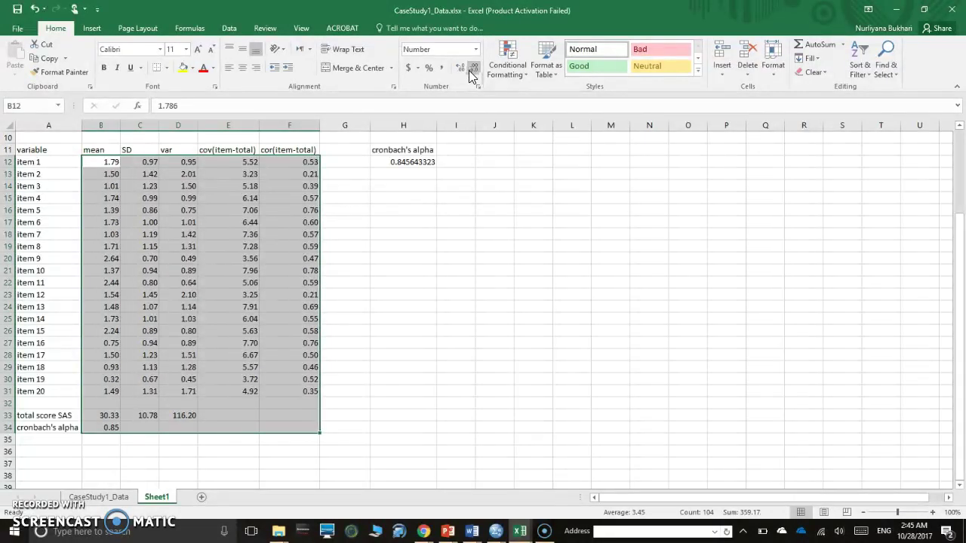
click(460, 71)
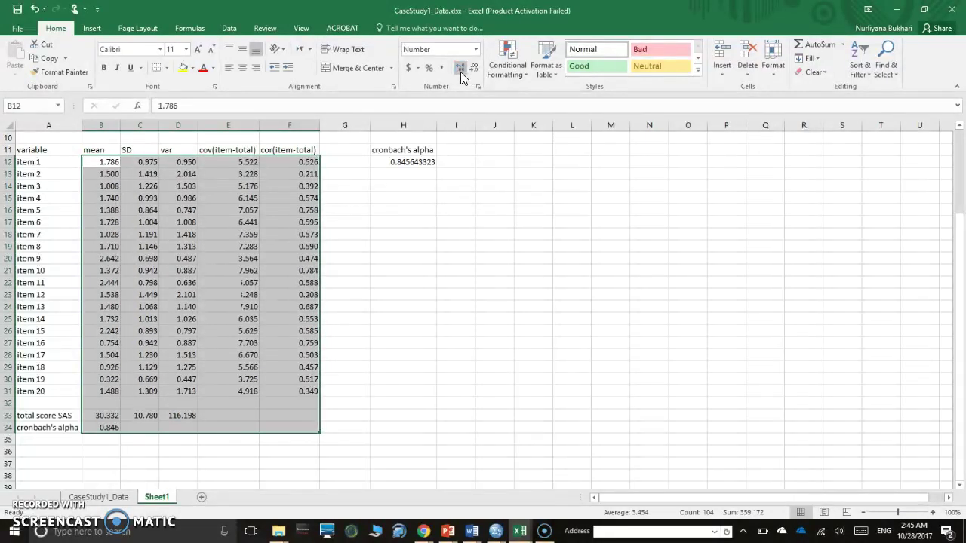
click(456, 258)
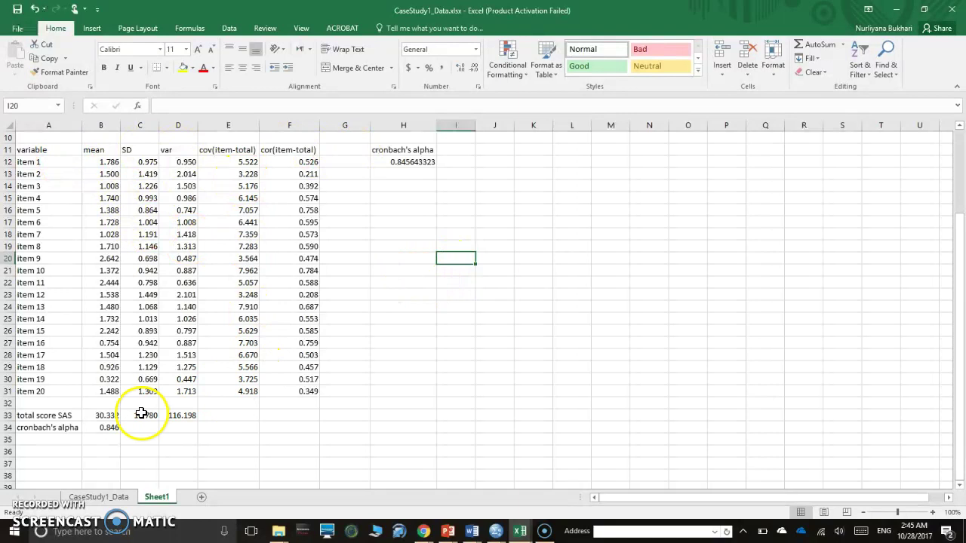
click(103, 427)
click(101, 415)
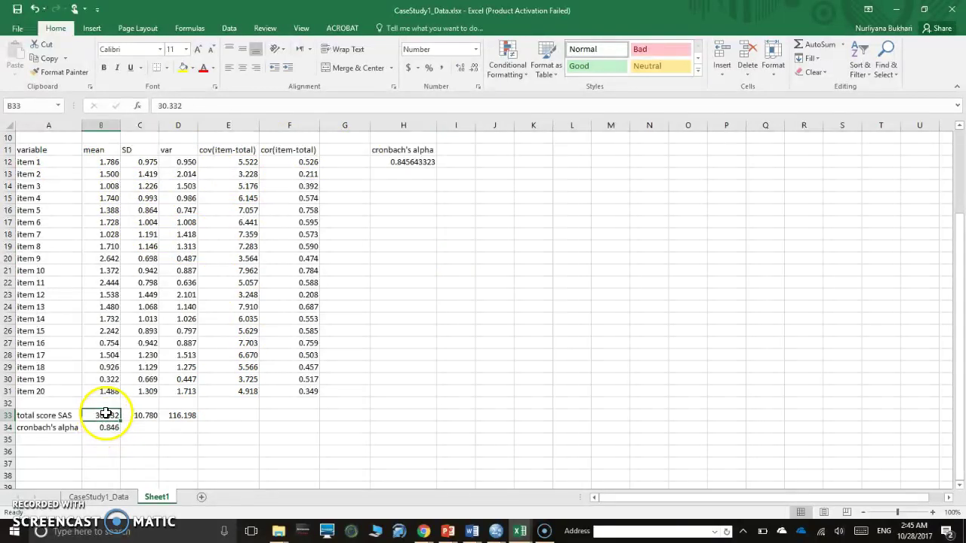
Copy the item analysis table in A11:F34 and switch to the SGDY 5063_SPSS&Excel_CaseStudy1 presentation in PowerPoint.
drag(58, 151, 280, 427)
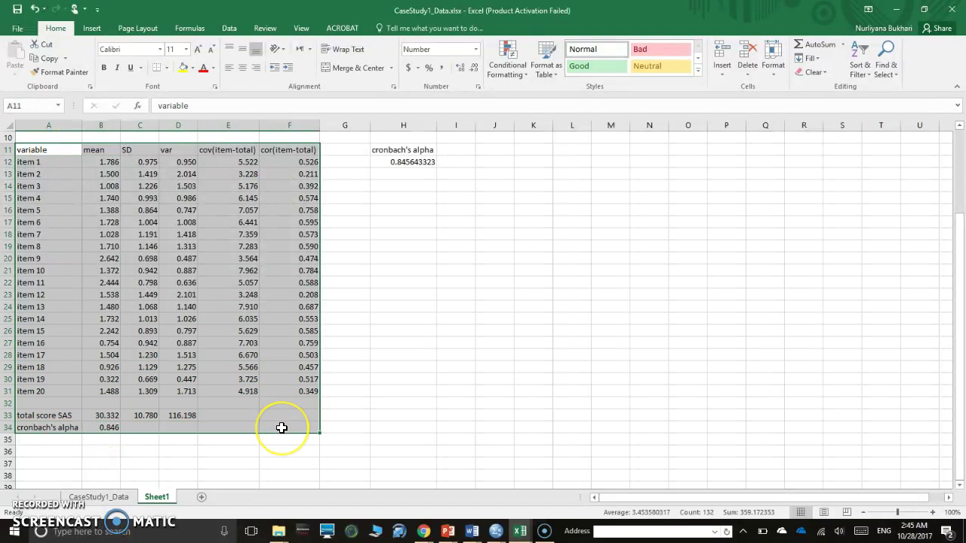
right_click(280, 428)
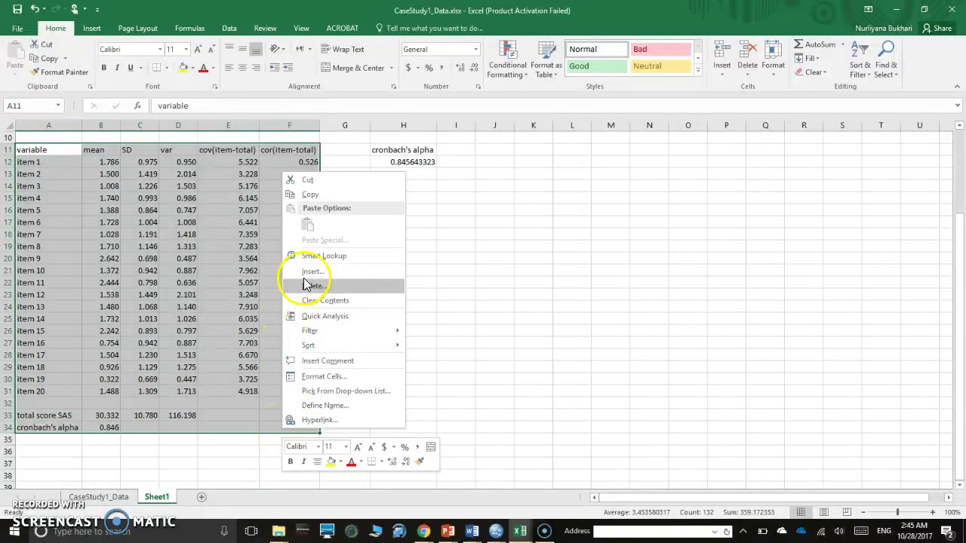
click(328, 194)
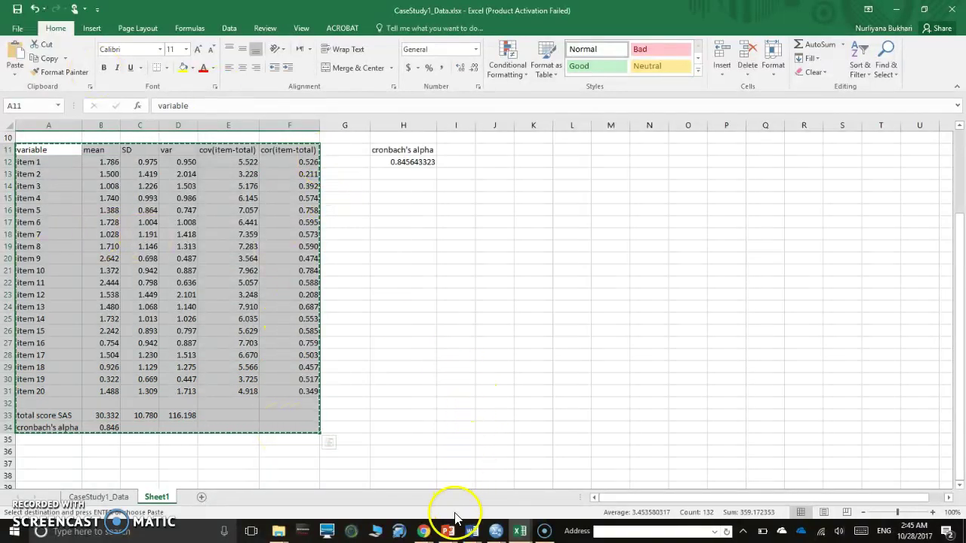
click(446, 532)
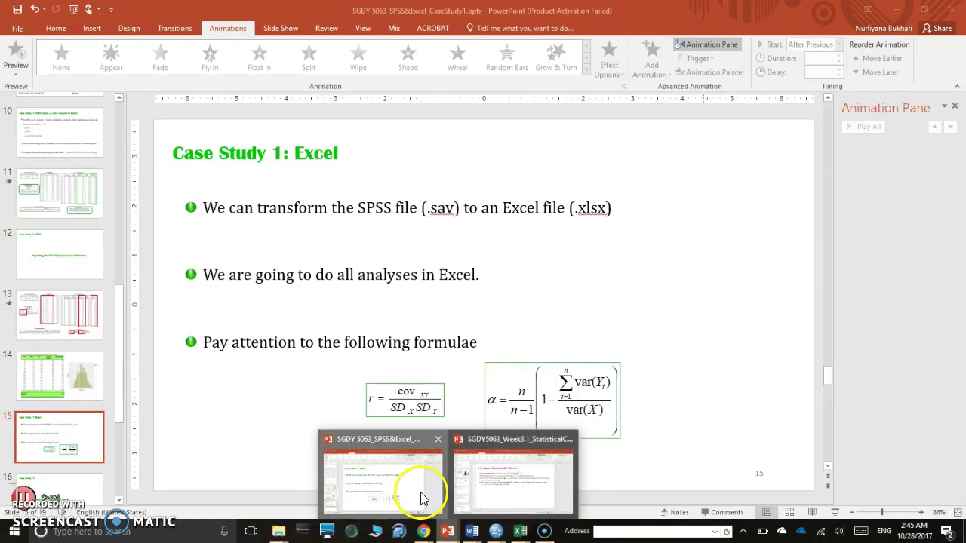
click(421, 494)
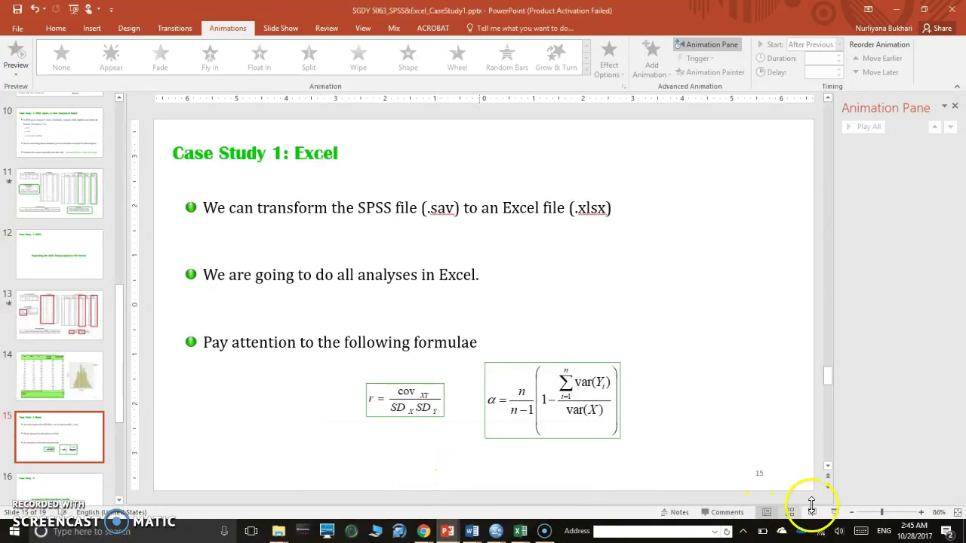
Present slides 15 to 17 as a slide show and end the show on the Table 1 slide.
click(836, 513)
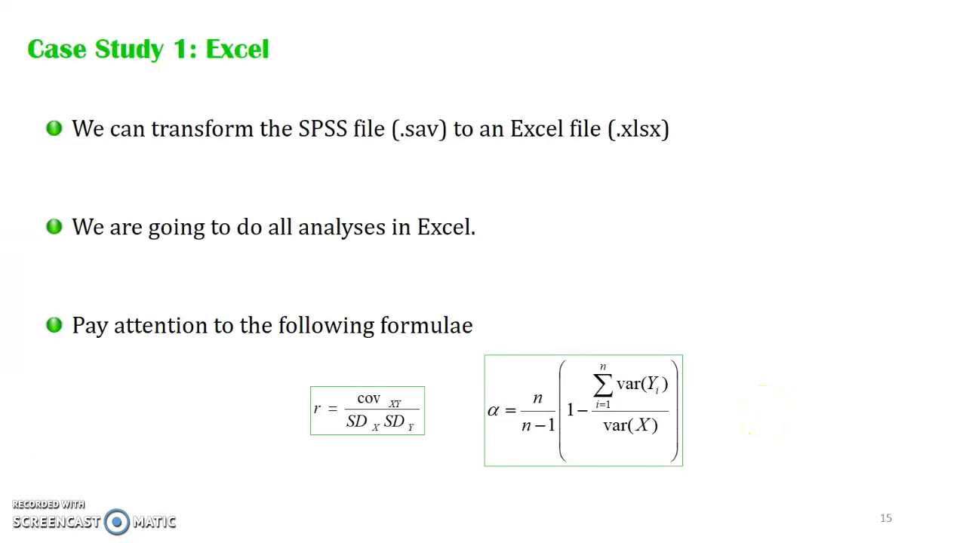
key(Right)
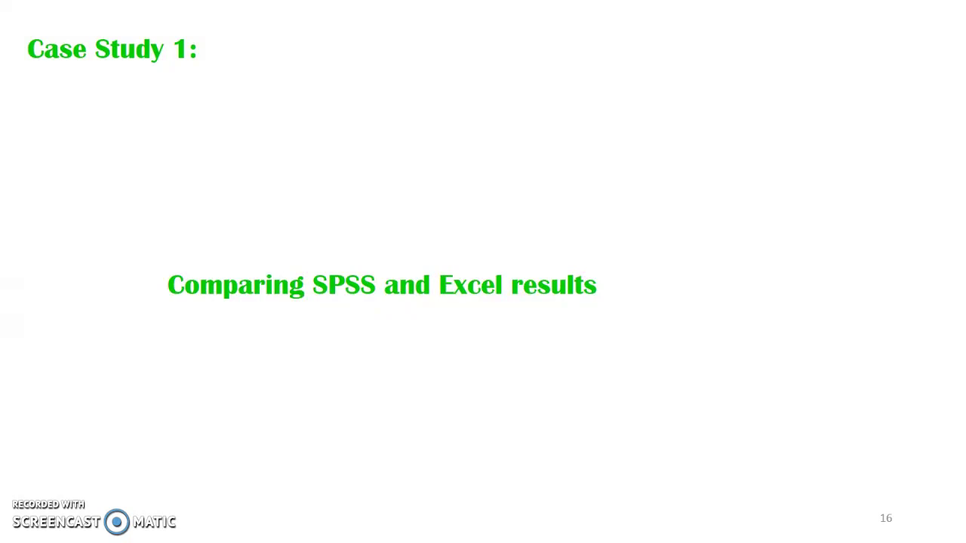
key(Right)
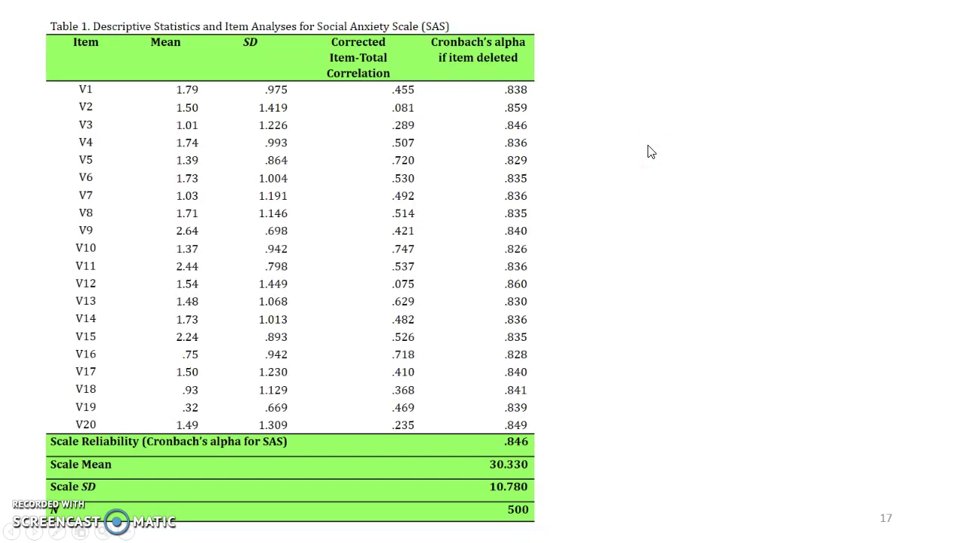
key(Escape)
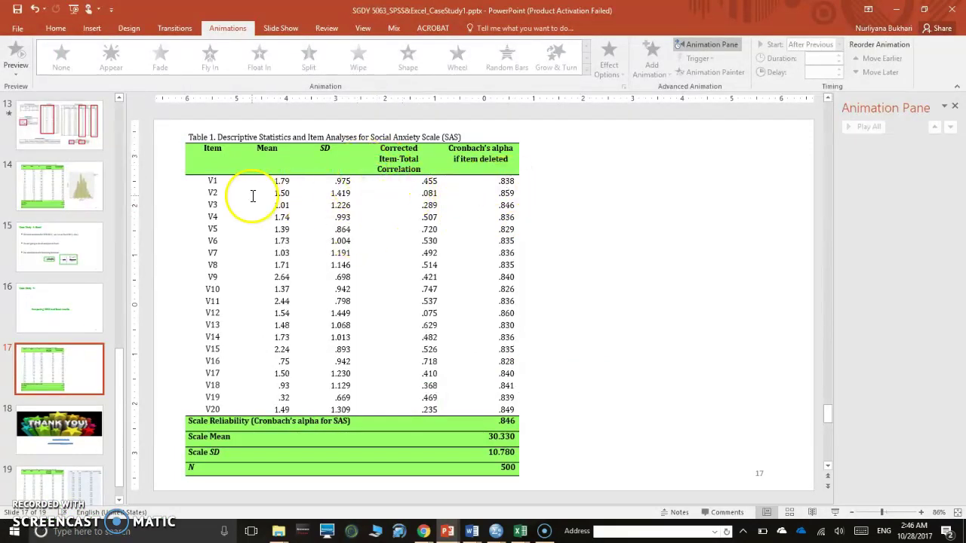
Paste the copied Excel table onto slide 17, place it beside Table 1 and stretch it to about the same height.
right_click(615, 235)
click(638, 252)
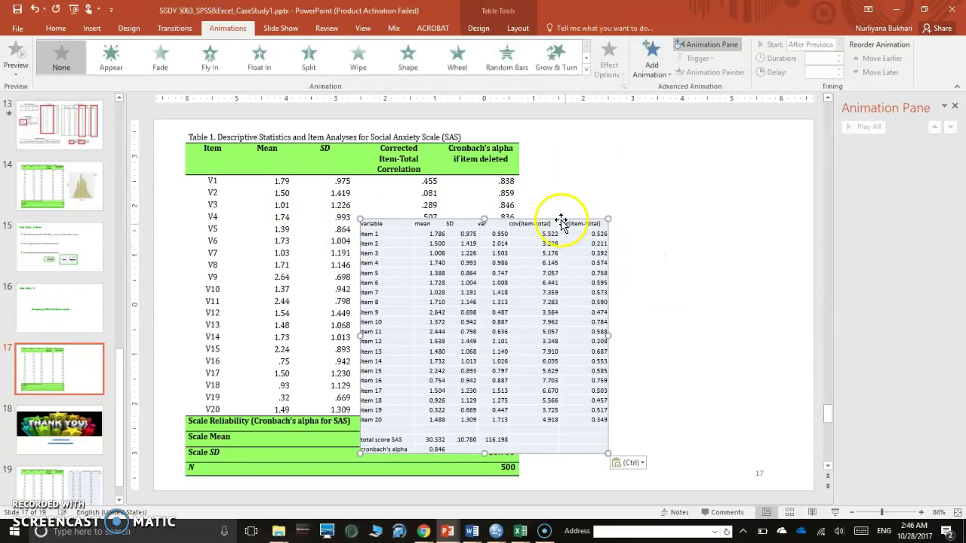
drag(565, 222, 735, 142)
drag(667, 377, 663, 473)
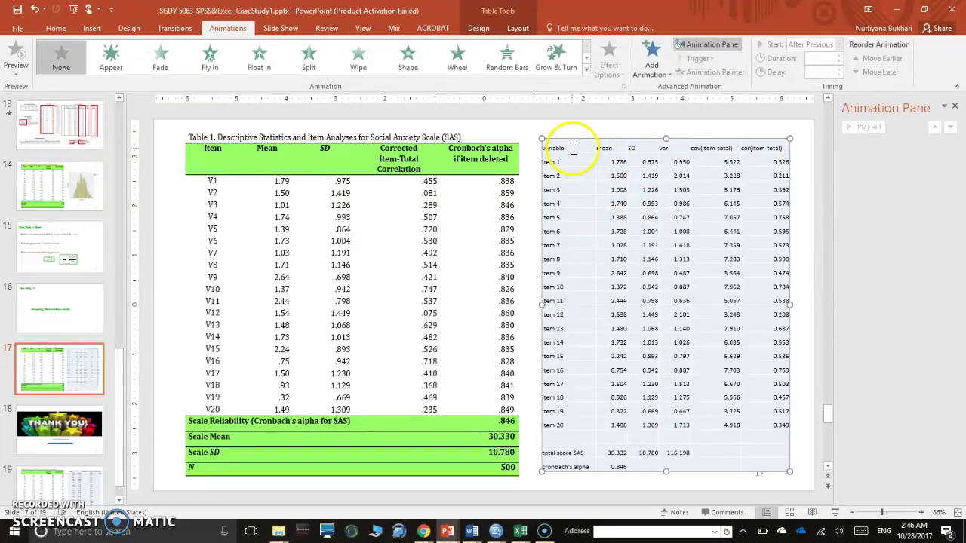
Set all text in the pasted table to 14 pt and refit the table by moving it up and widening it slightly.
drag(574, 145, 757, 463)
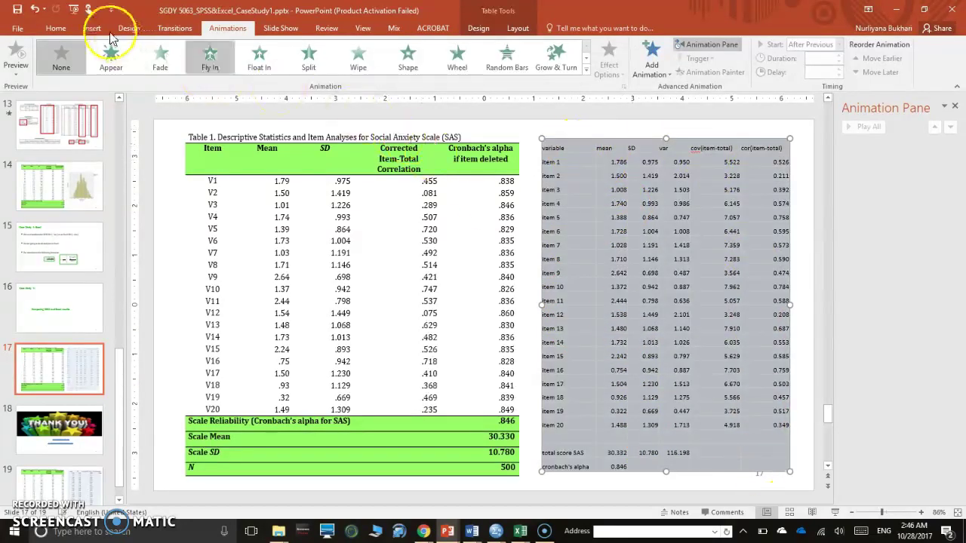
click(59, 28)
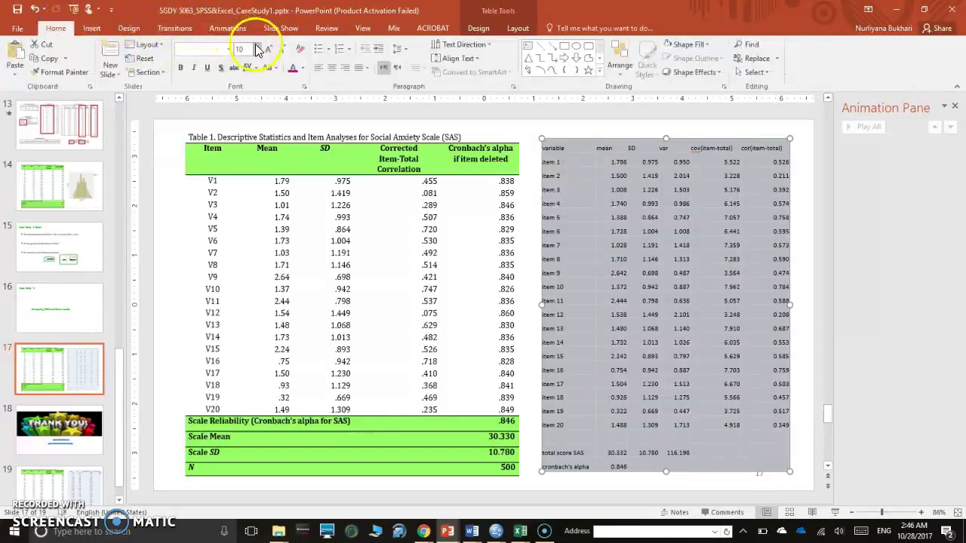
click(257, 49)
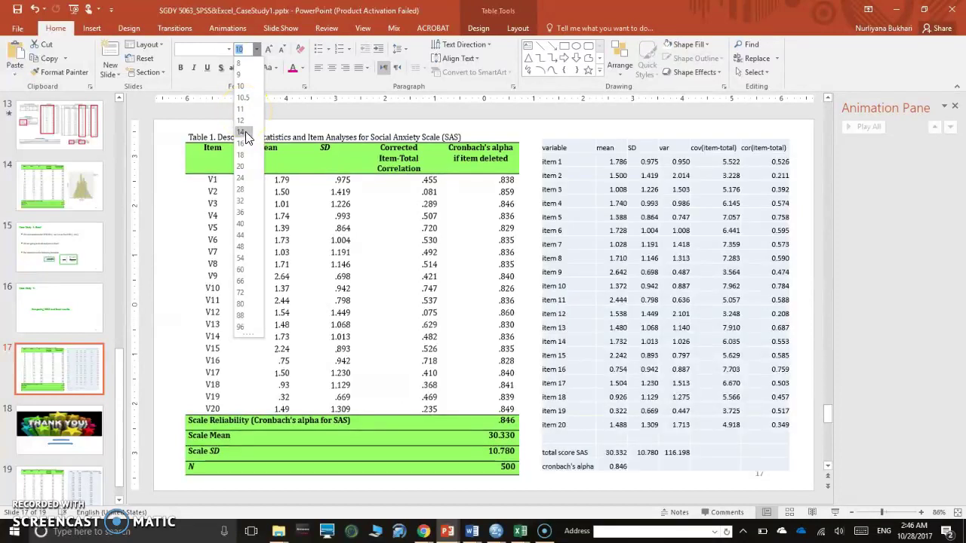
click(243, 133)
click(588, 171)
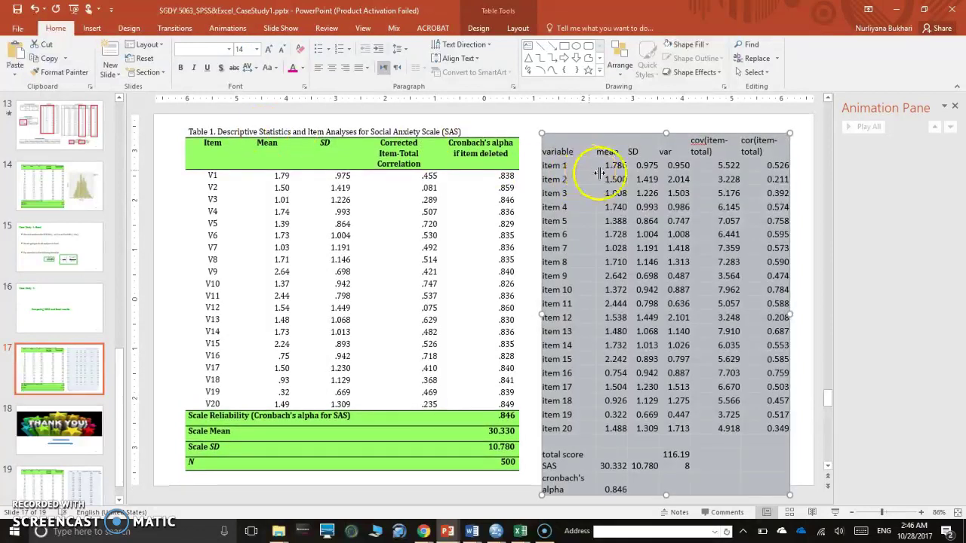
mouse_move(685, 133)
mouse_down()
mouse_move(692, 119)
mouse_move(683, 121)
mouse_up()
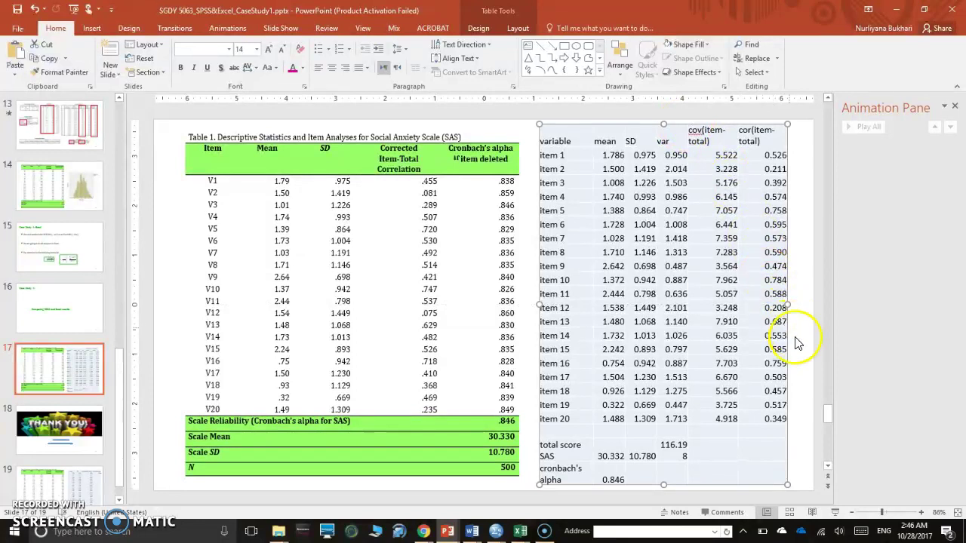
drag(786, 304, 794, 304)
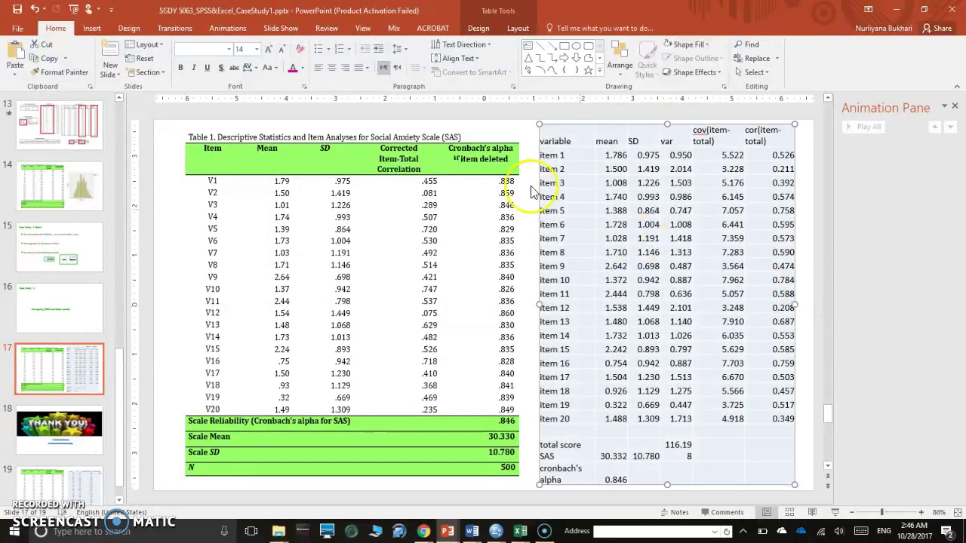
Compare the item means and standard deviations in the pasted Excel table with those in Table 1.
click(559, 142)
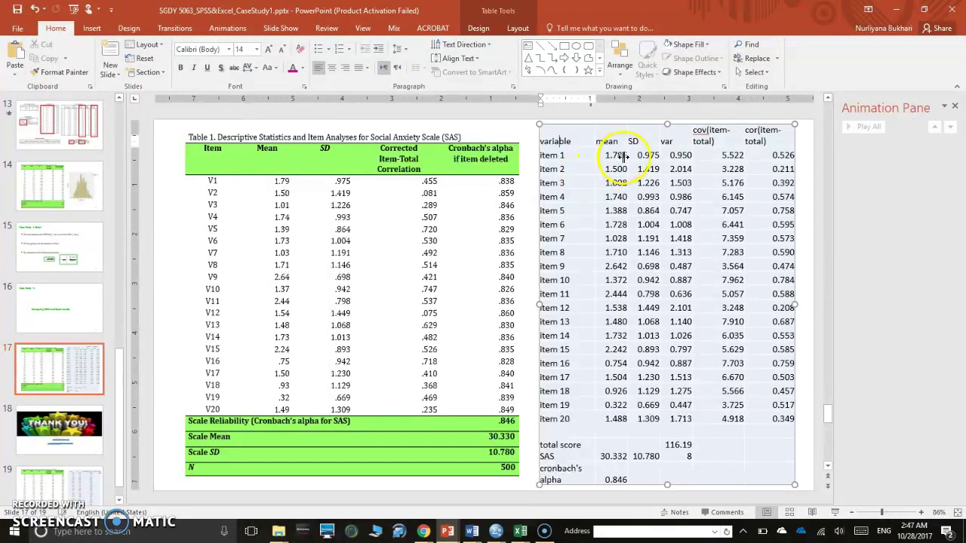
drag(275, 181, 287, 181)
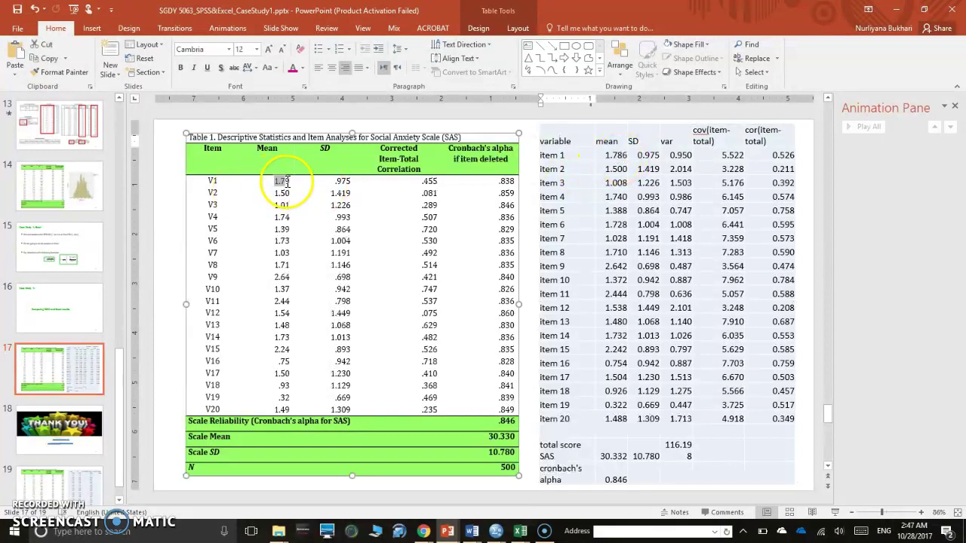
click(605, 160)
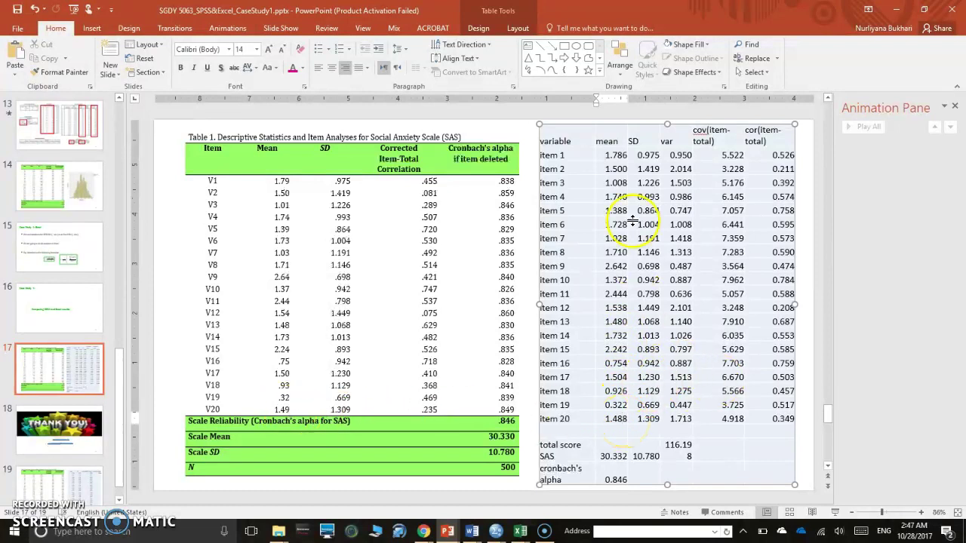
click(645, 141)
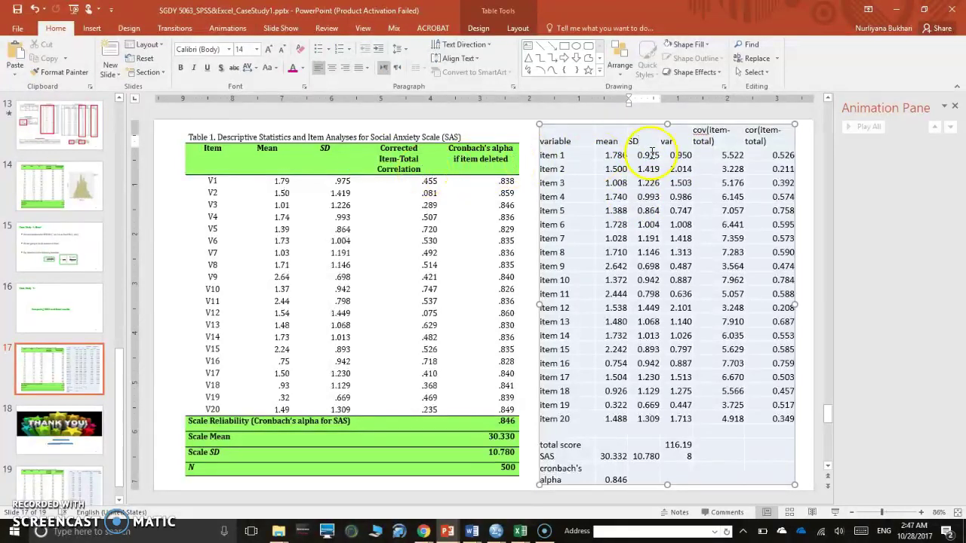
Delete the entire var column from the pasted Excel table.
drag(678, 156, 677, 415)
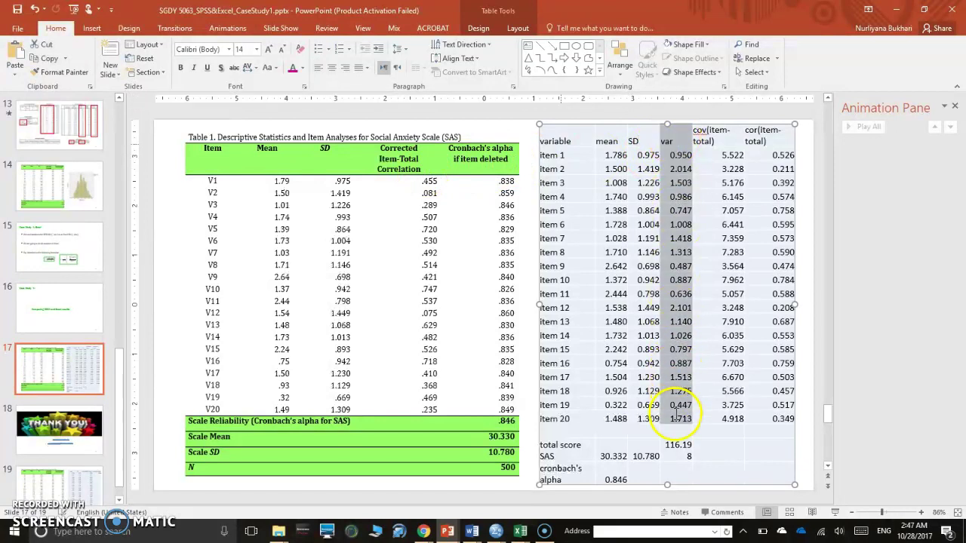
click(679, 136)
drag(680, 136, 678, 469)
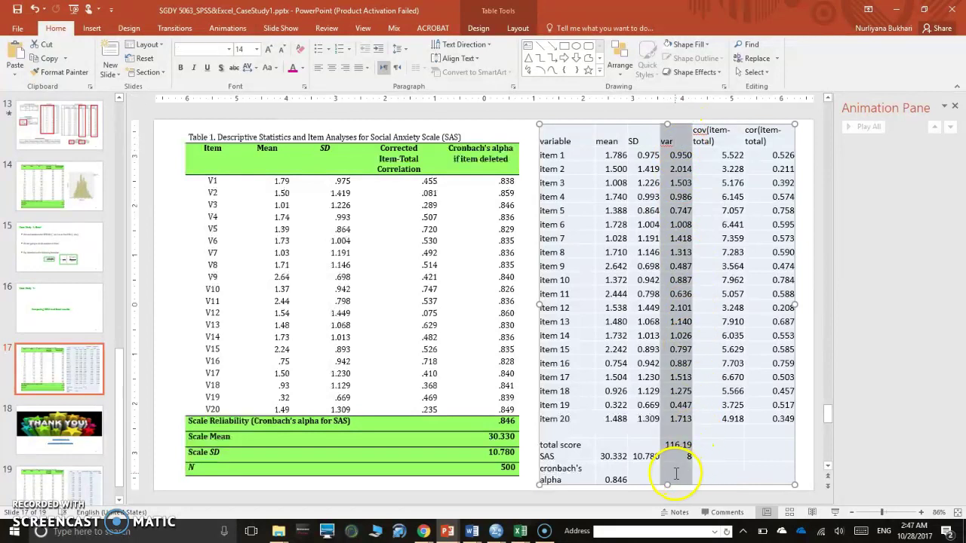
right_click(676, 473)
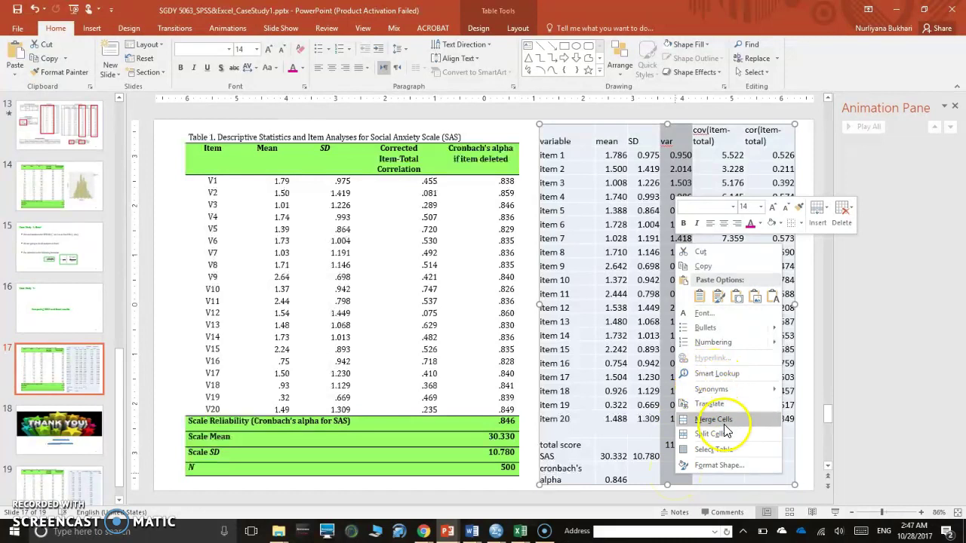
click(842, 213)
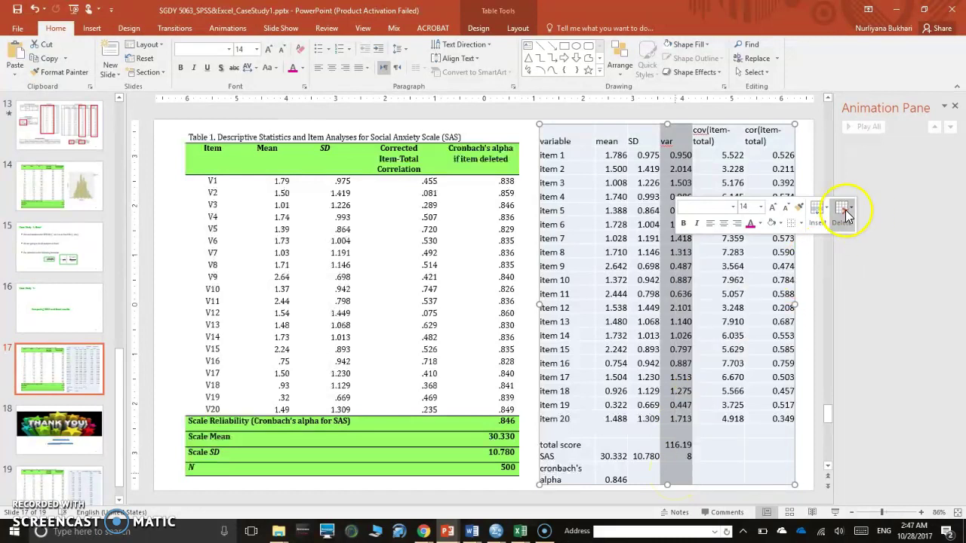
click(852, 240)
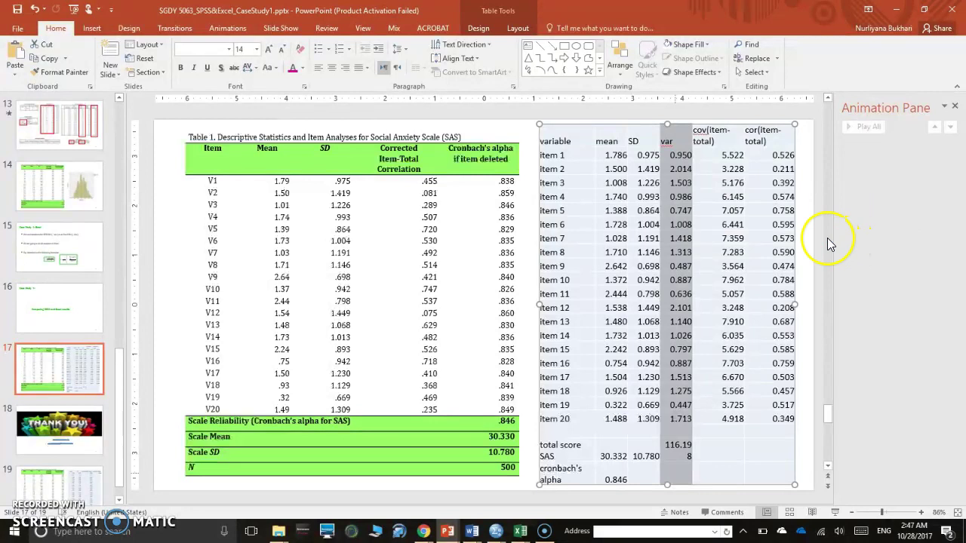
Delete the cov(item-total) column from the pasted table and widen the remaining columns towards the slide's right edge.
click(689, 139)
drag(690, 138, 690, 478)
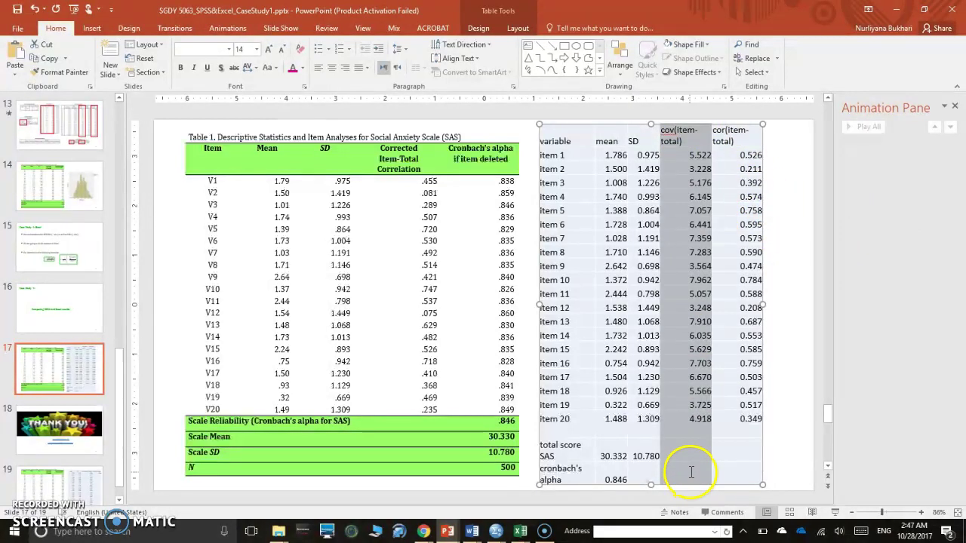
right_click(691, 472)
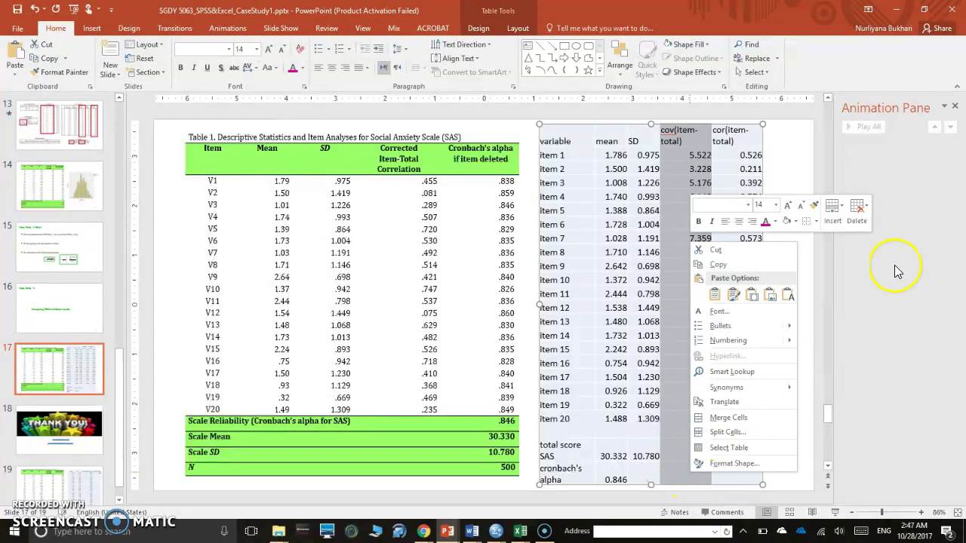
click(856, 220)
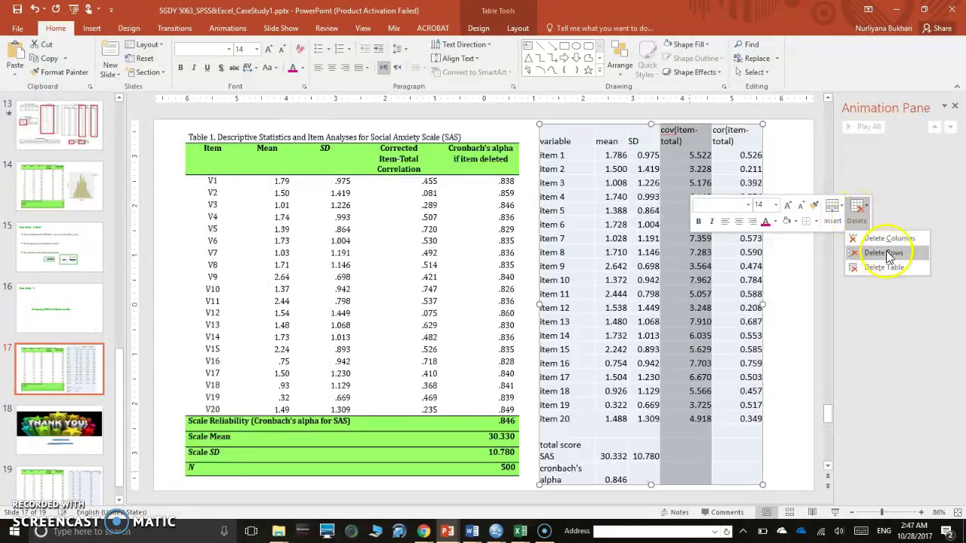
key(Escape)
key(BackSpace)
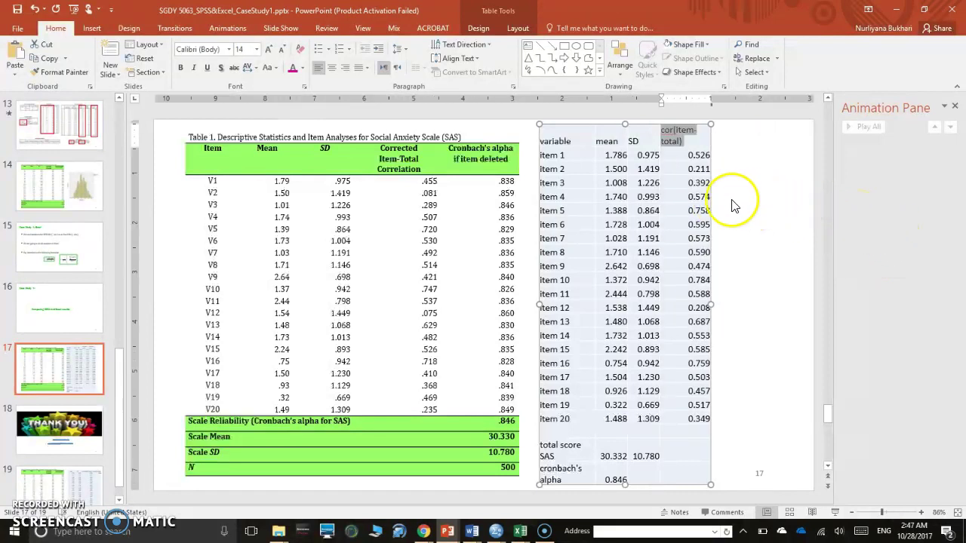
drag(715, 304, 794, 309)
Compare the cor(item-total) column of the pasted table with the Corrected Item-Total Correlation column of Table 1.
click(751, 133)
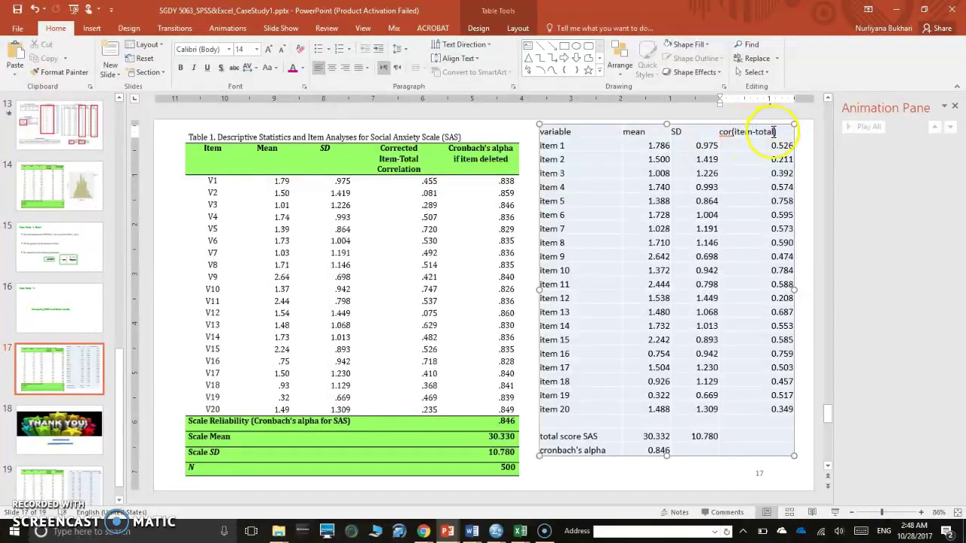
key(Escape)
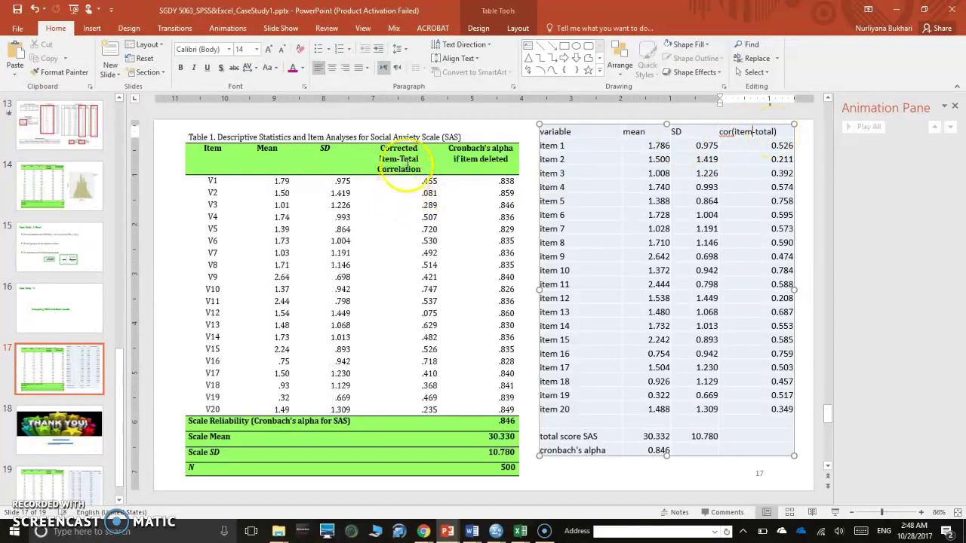
drag(396, 385, 399, 415)
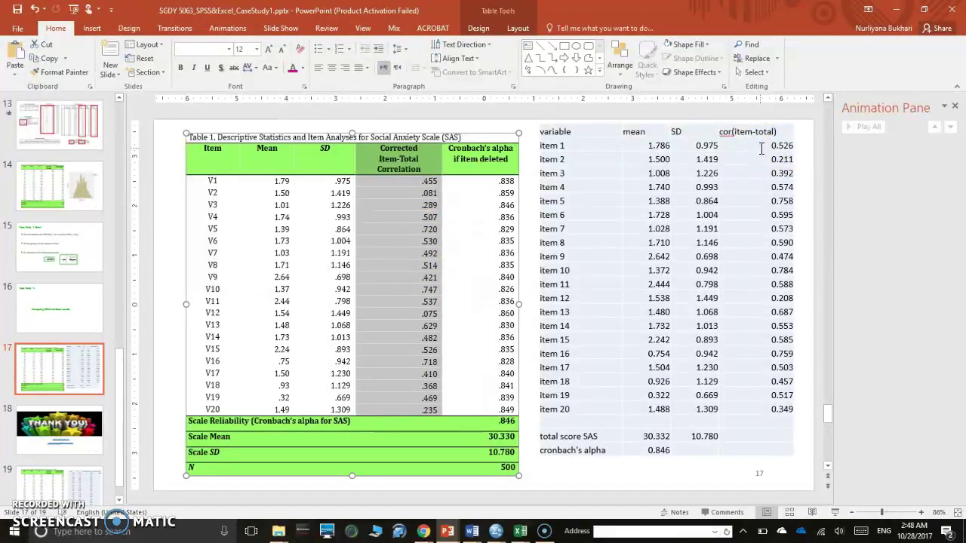
drag(511, 194, 411, 182)
click(411, 183)
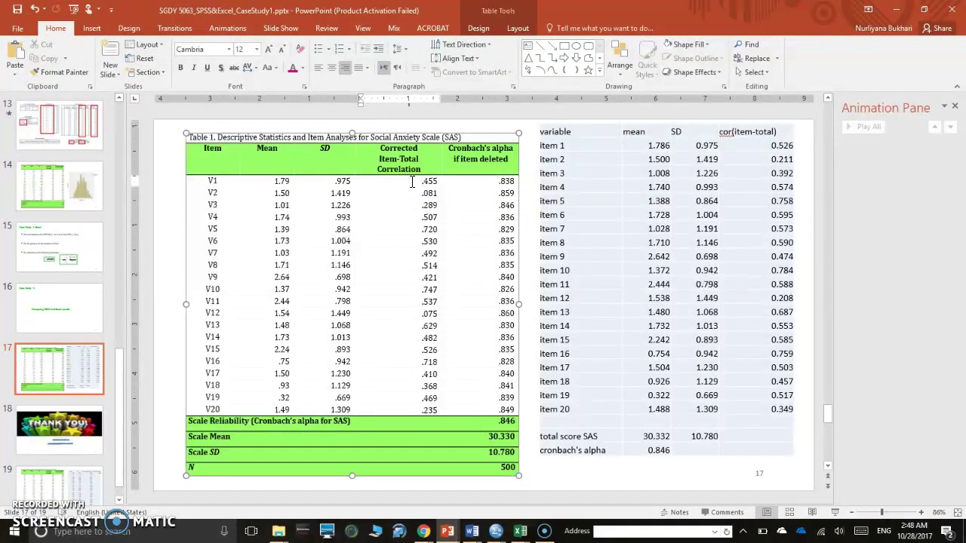
drag(249, 179, 222, 179)
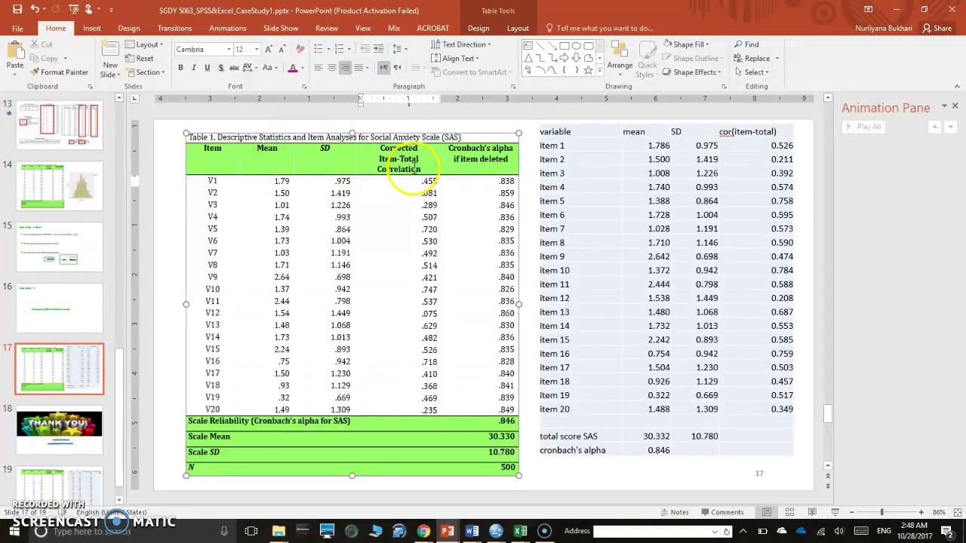
Highlight the V1 to V20 values under Corrected Item-Total Correlation and the matching cor(item-total) values to examine how the two sets differ.
click(406, 182)
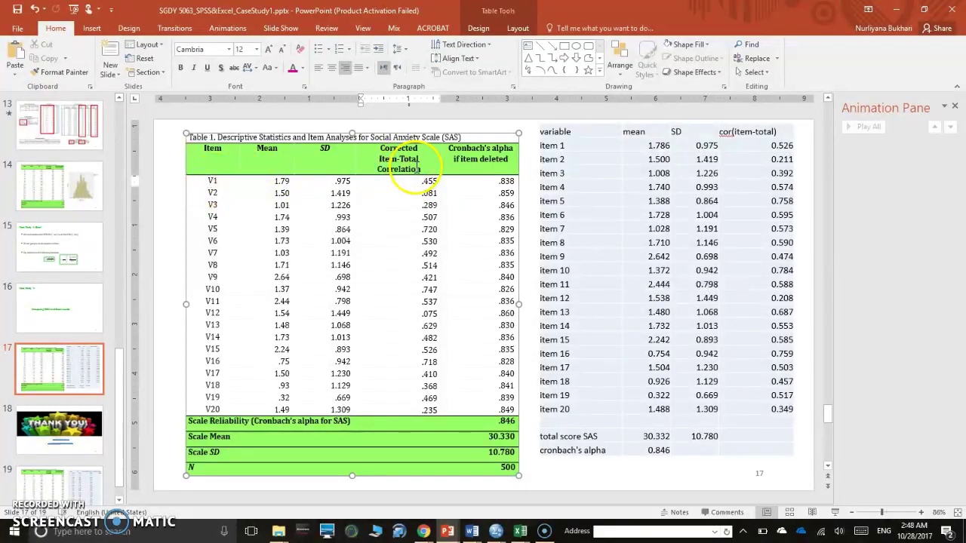
shift+click(415, 407)
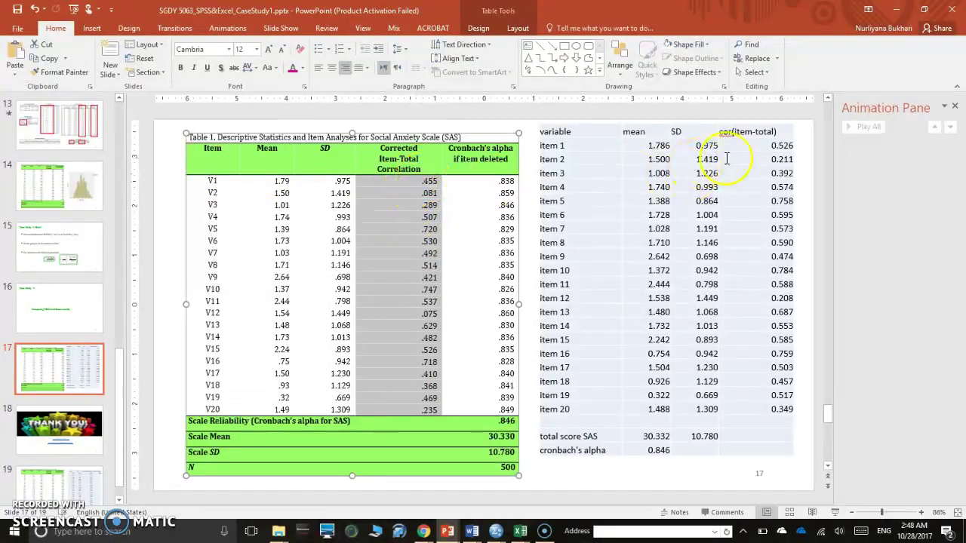
drag(746, 146, 761, 410)
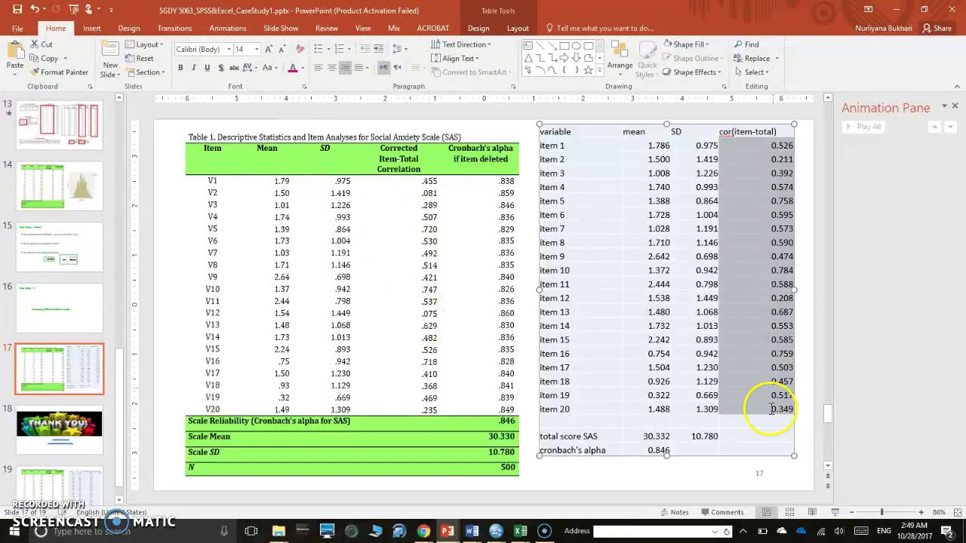
click(393, 185)
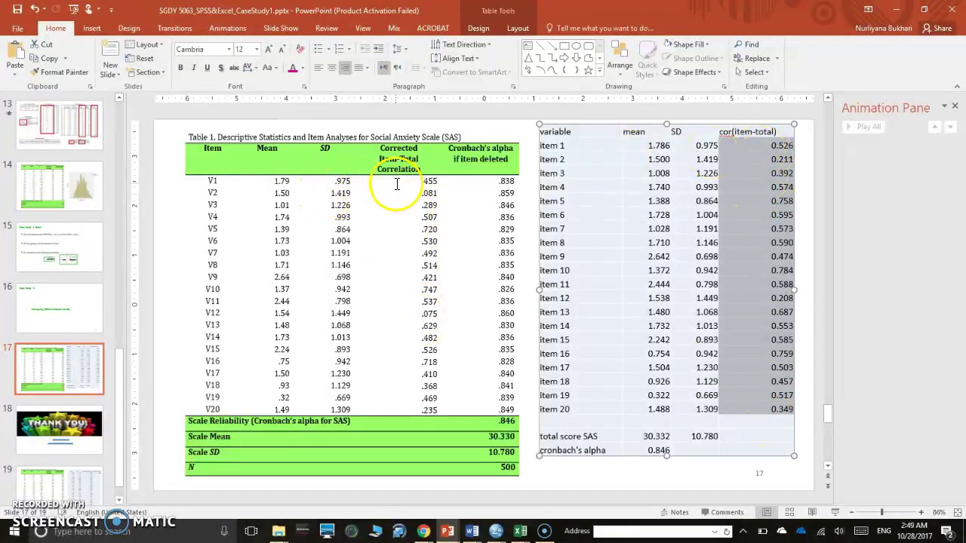
shift+click(406, 409)
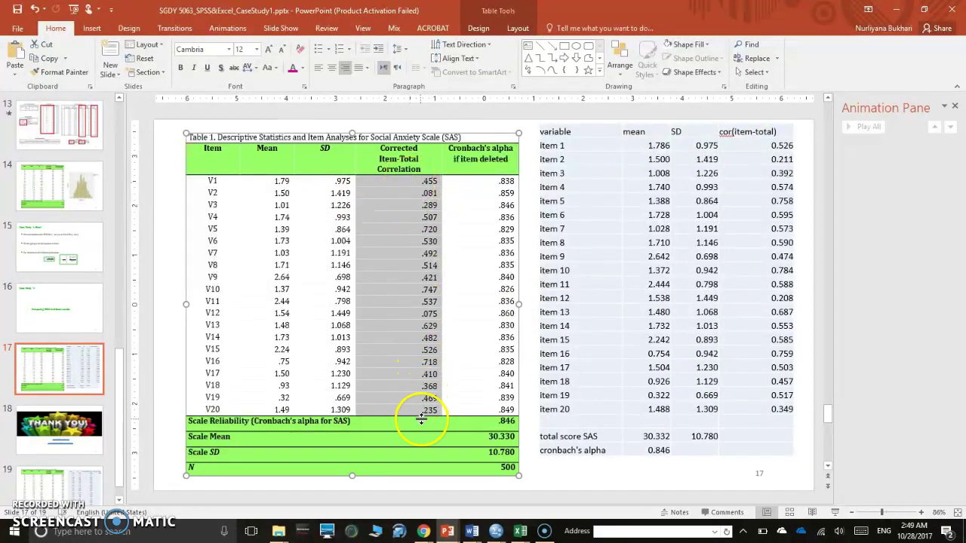
click(755, 141)
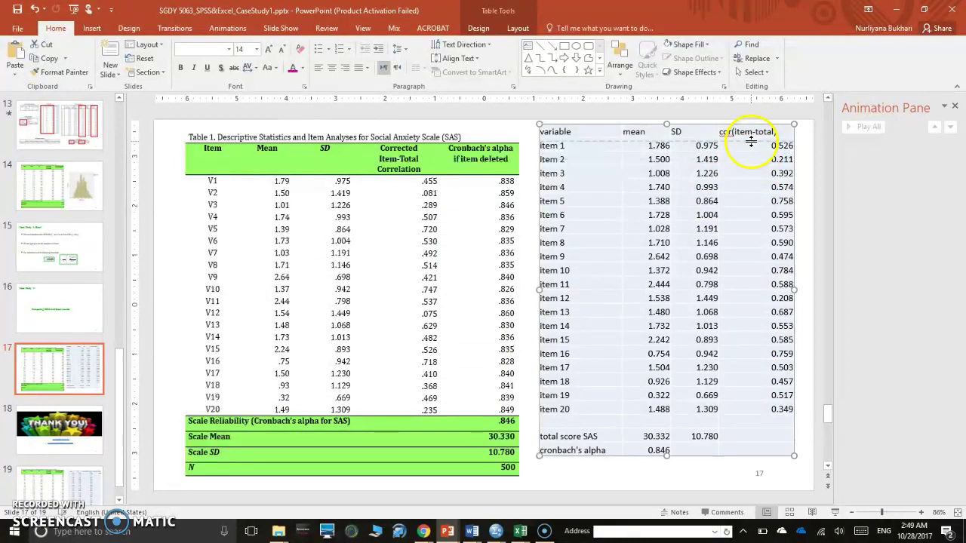
drag(751, 141, 750, 145)
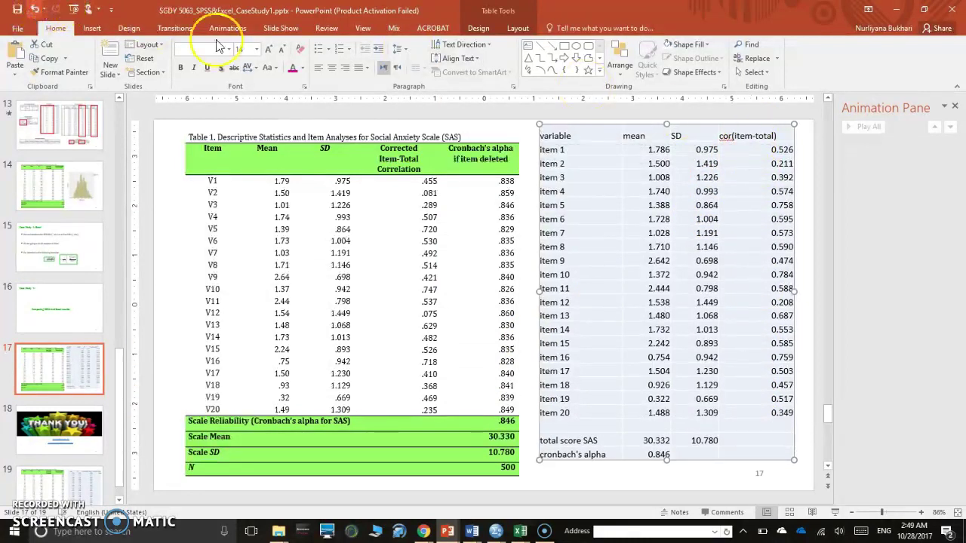
key(ctrl+z)
Highlight the cor(item-total) values of items 1 to 20 in the pasted table and review them against Table 1.
click(747, 145)
drag(748, 145, 764, 408)
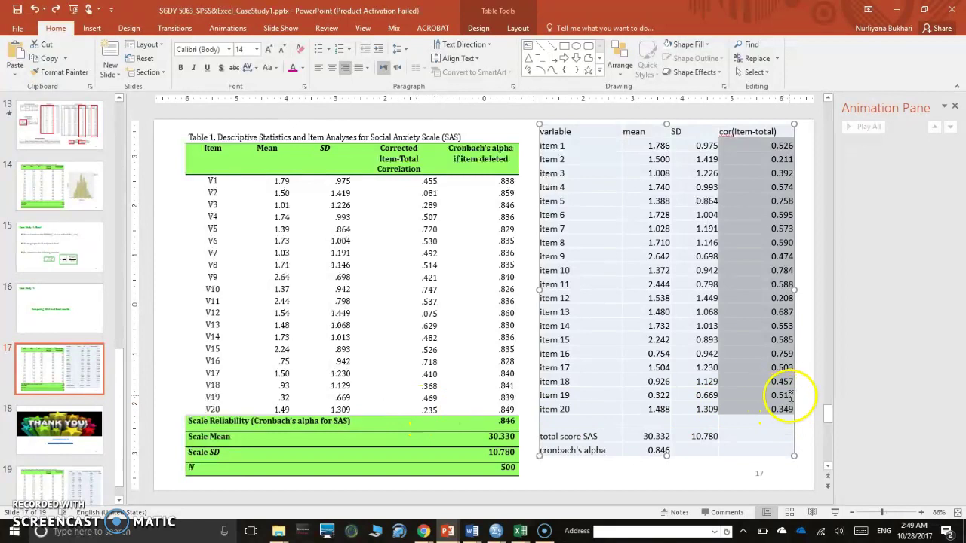
click(747, 385)
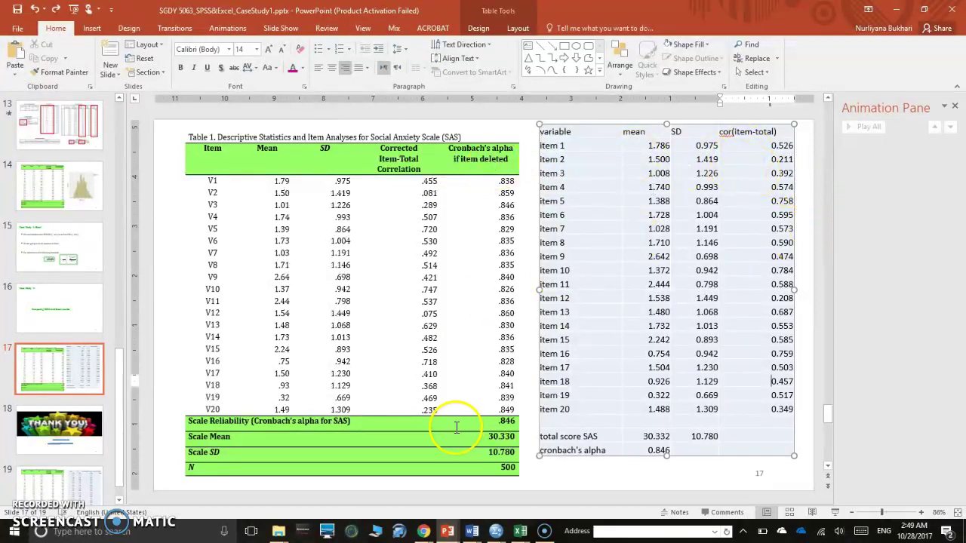
click(773, 146)
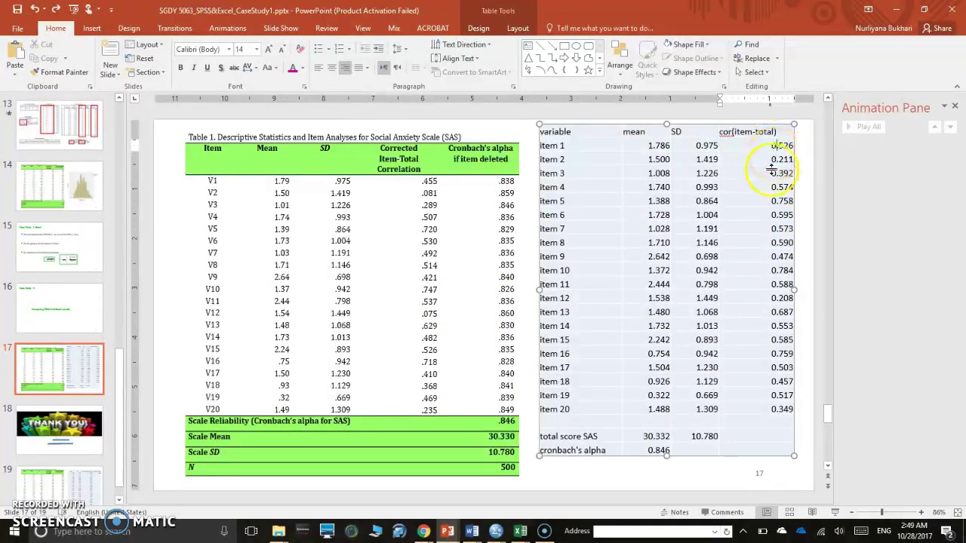
Compare the pasted table's Cronbach's alpha and total score mean and SD with the scale reliability, mean and SD in Table 1.
click(660, 451)
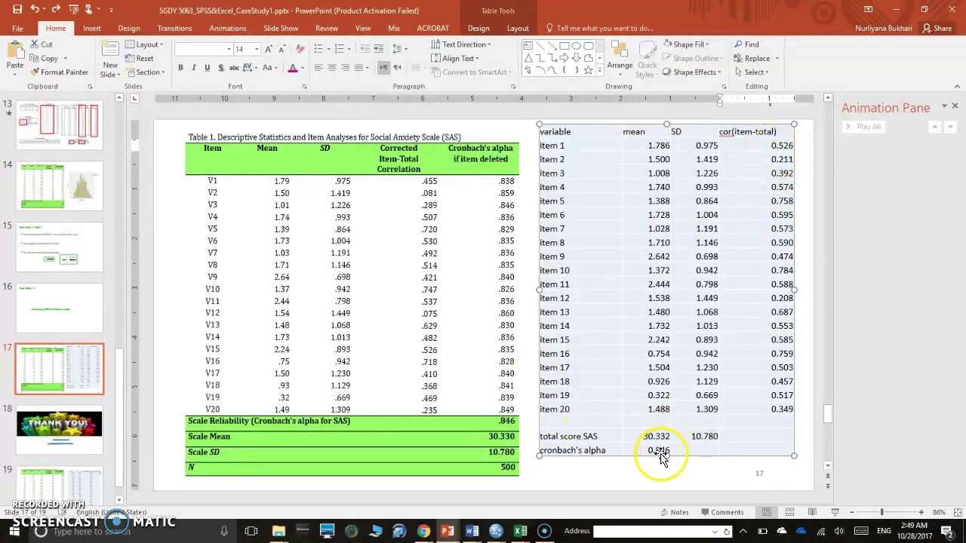
drag(587, 450, 657, 451)
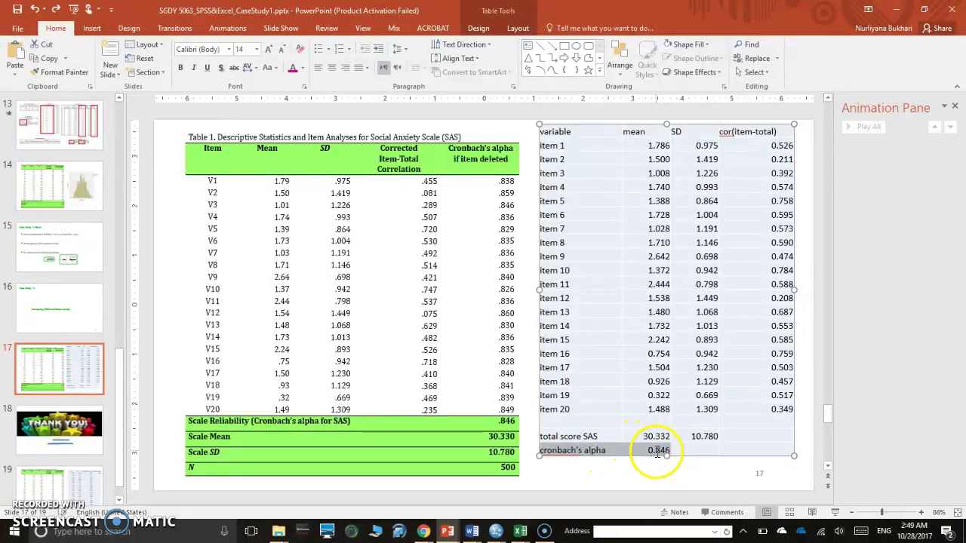
click(507, 422)
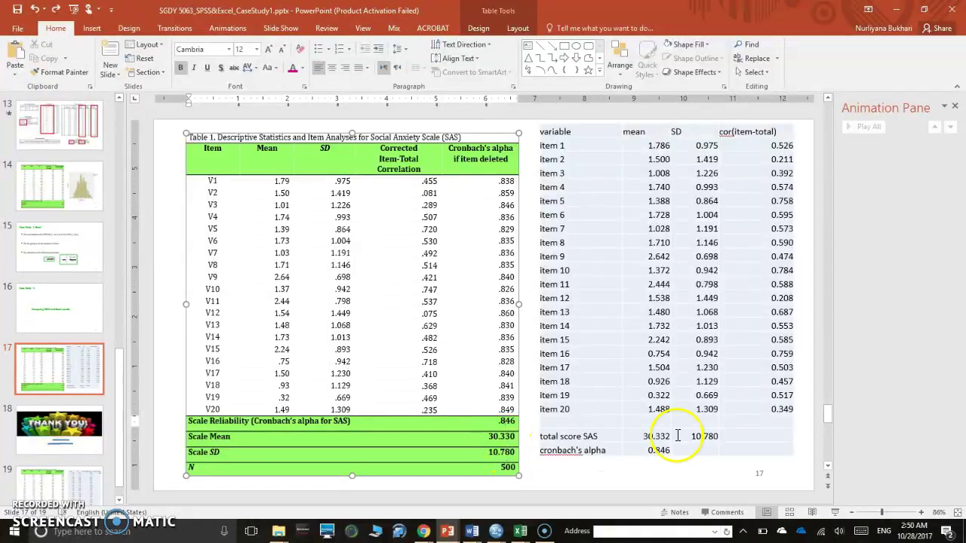
click(642, 436)
drag(642, 436, 670, 436)
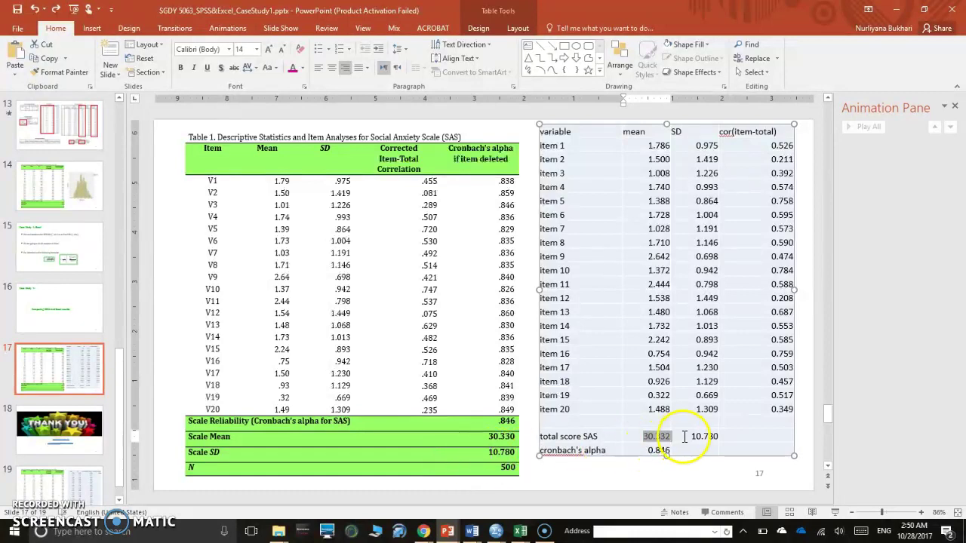
drag(687, 436, 709, 437)
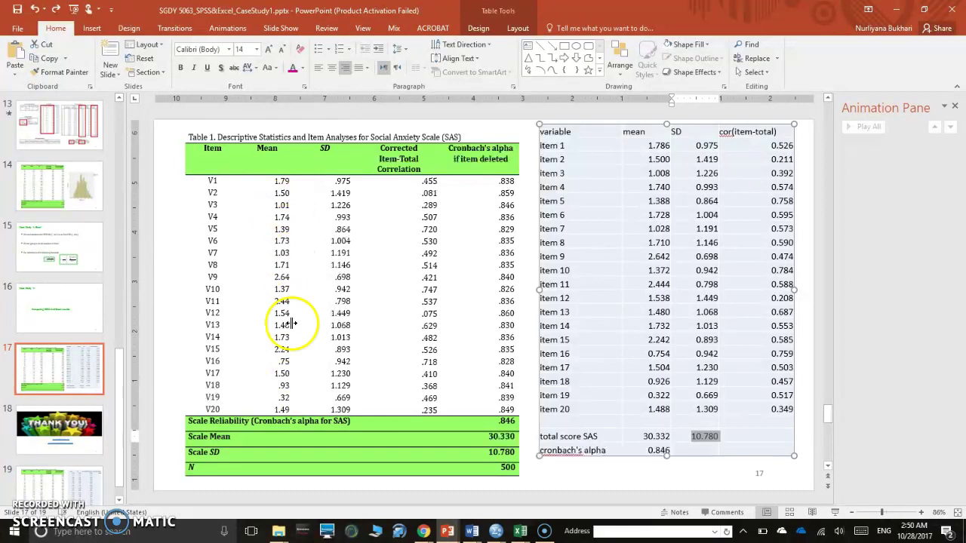
Highlight all item statistics in Table 1 and in the pasted table to review both result sets, leaving nothing selected at the end.
click(282, 183)
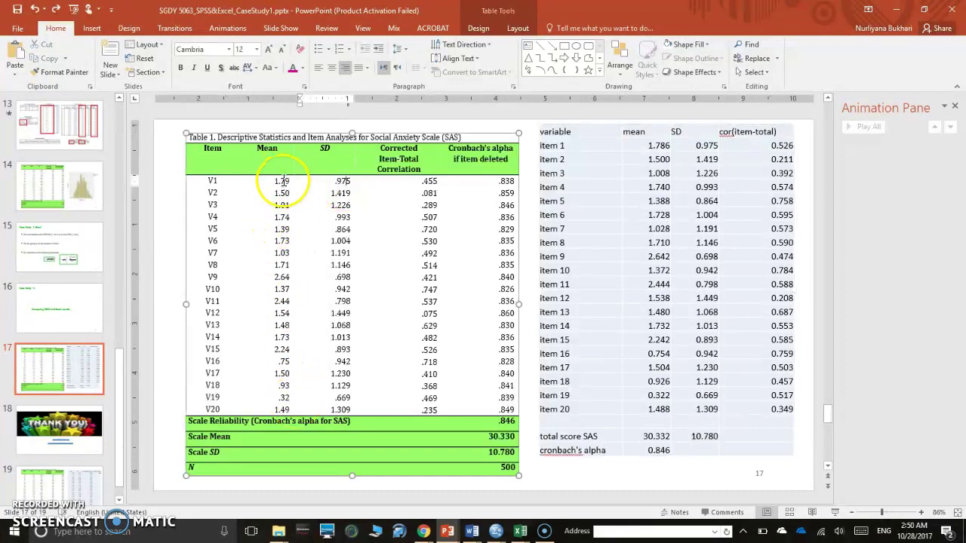
shift+click(486, 194)
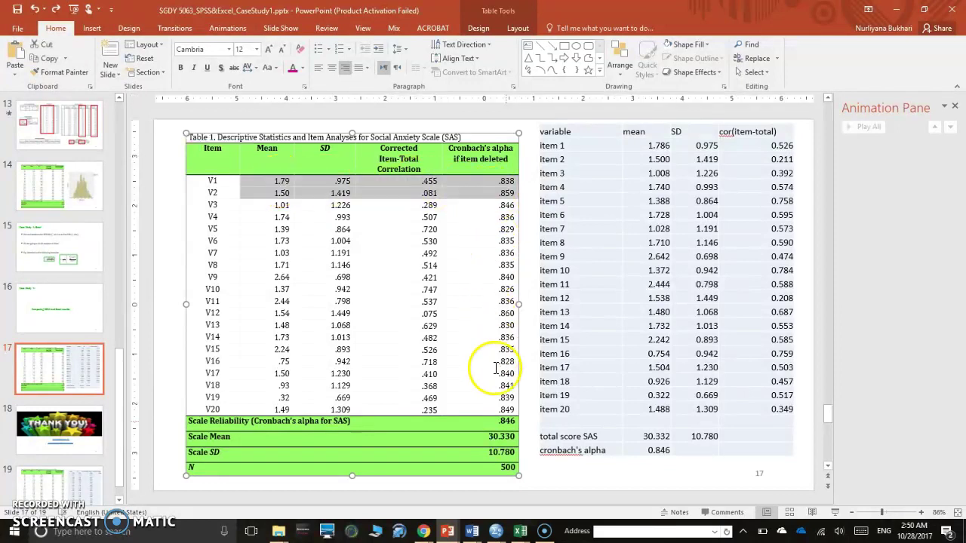
shift+click(500, 407)
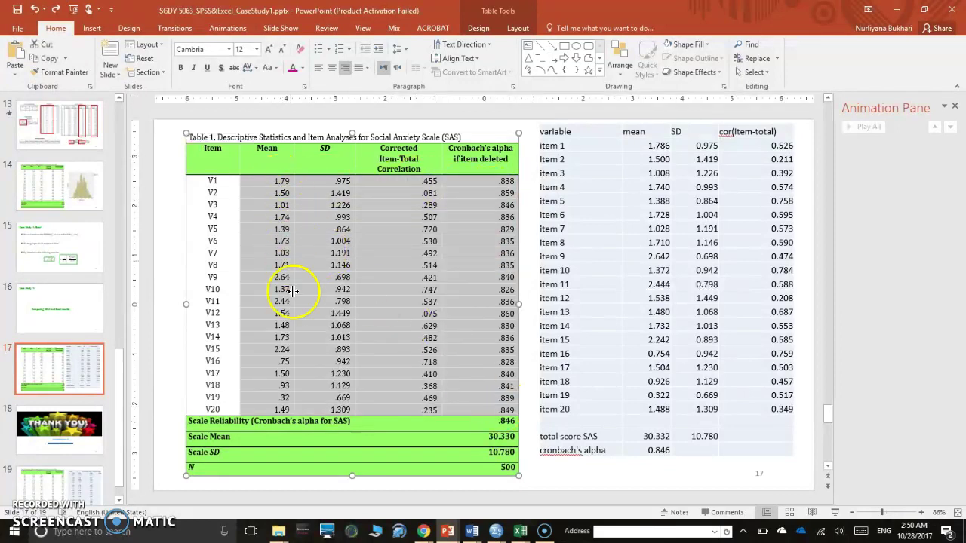
click(305, 216)
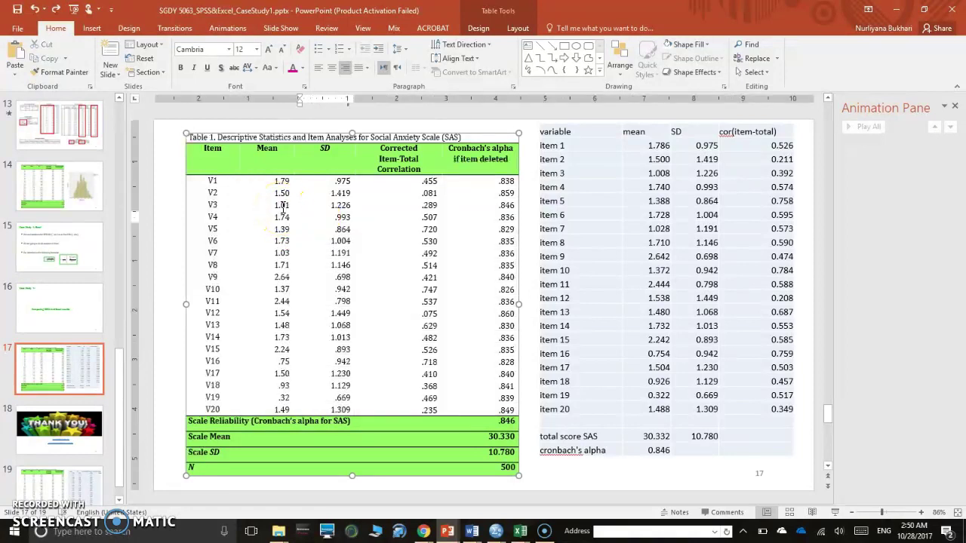
click(657, 151)
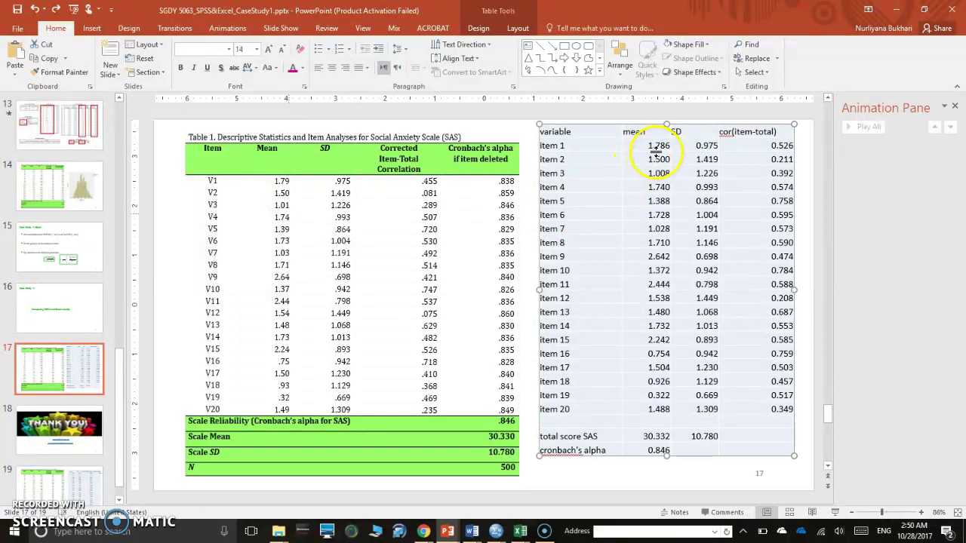
drag(657, 145, 782, 144)
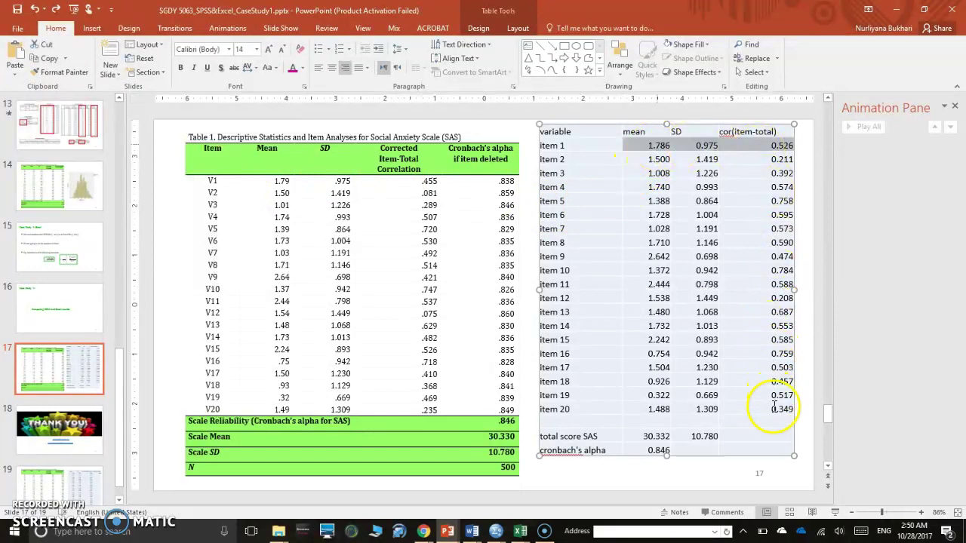
drag(774, 407, 773, 411)
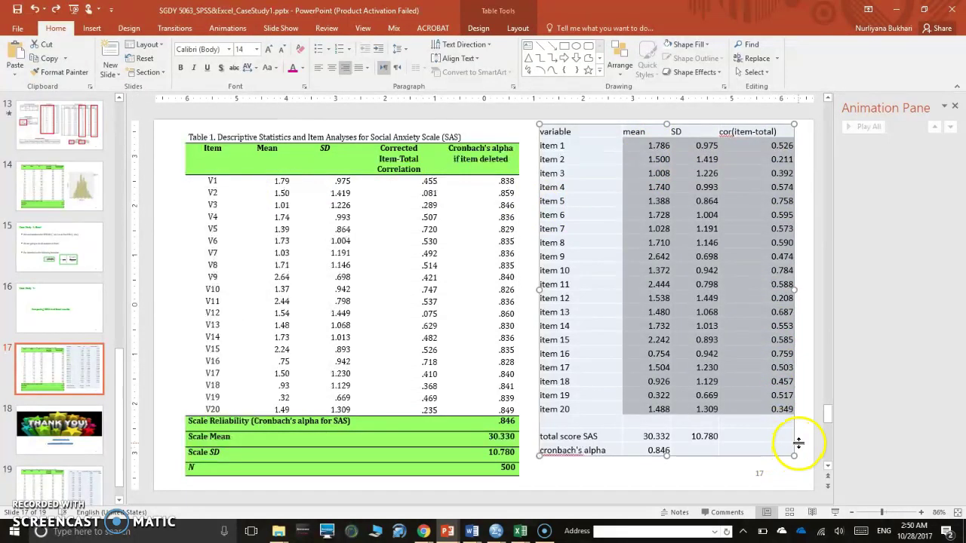
click(803, 429)
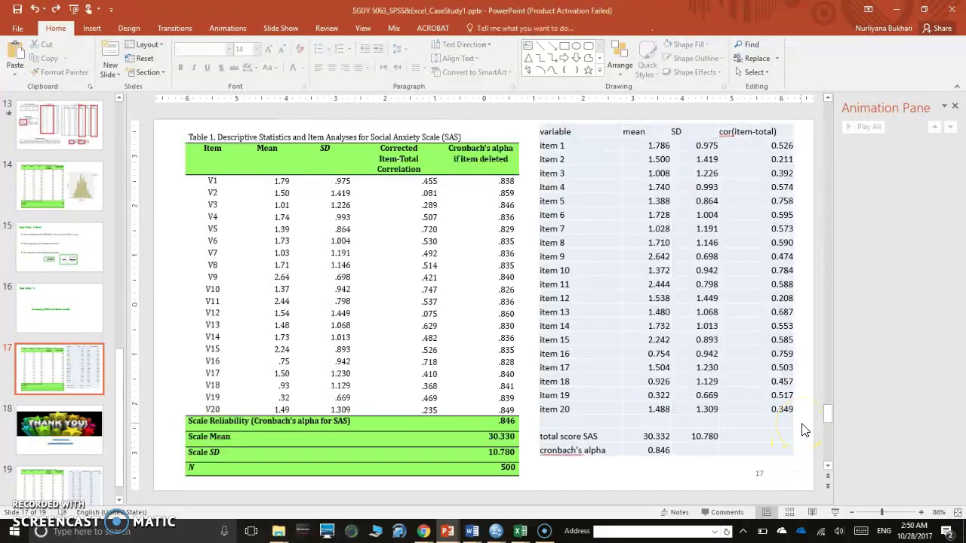